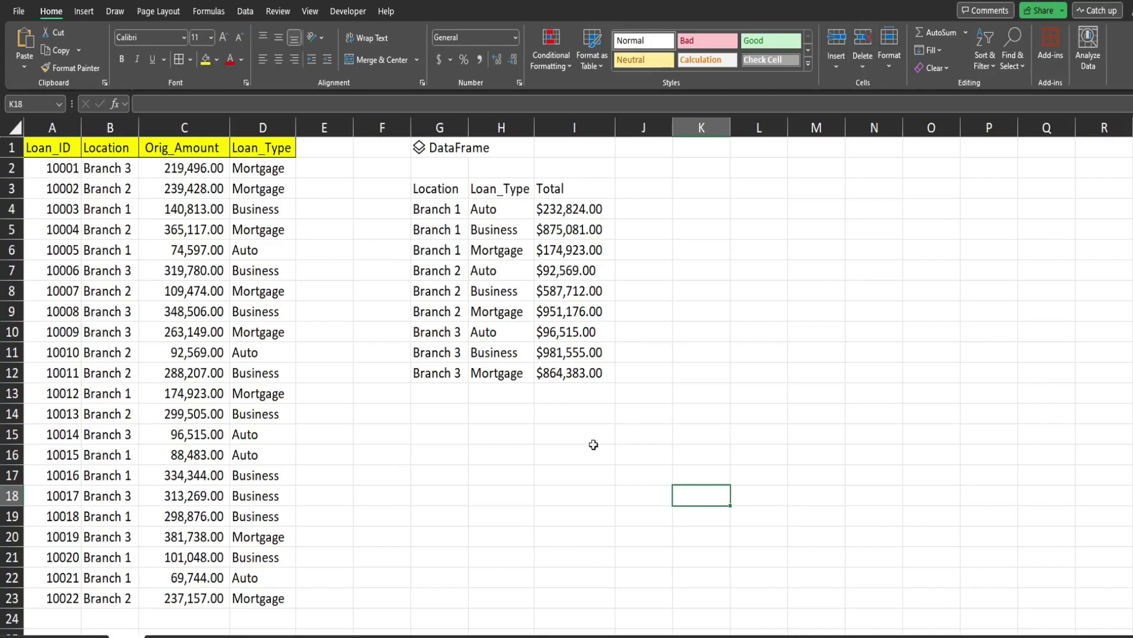
# Step: Review the loan columns A to D and the groupby code behind the G3 output
pyautogui.click(530, 447)
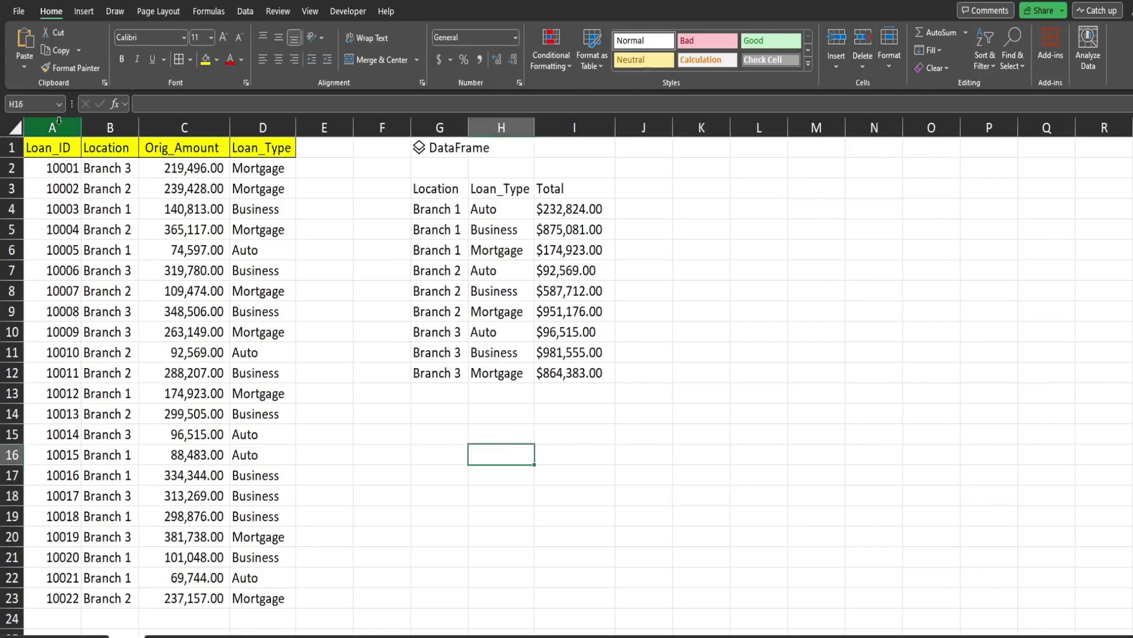
pyautogui.moveTo(59, 121); pyautogui.dragTo(272, 127)
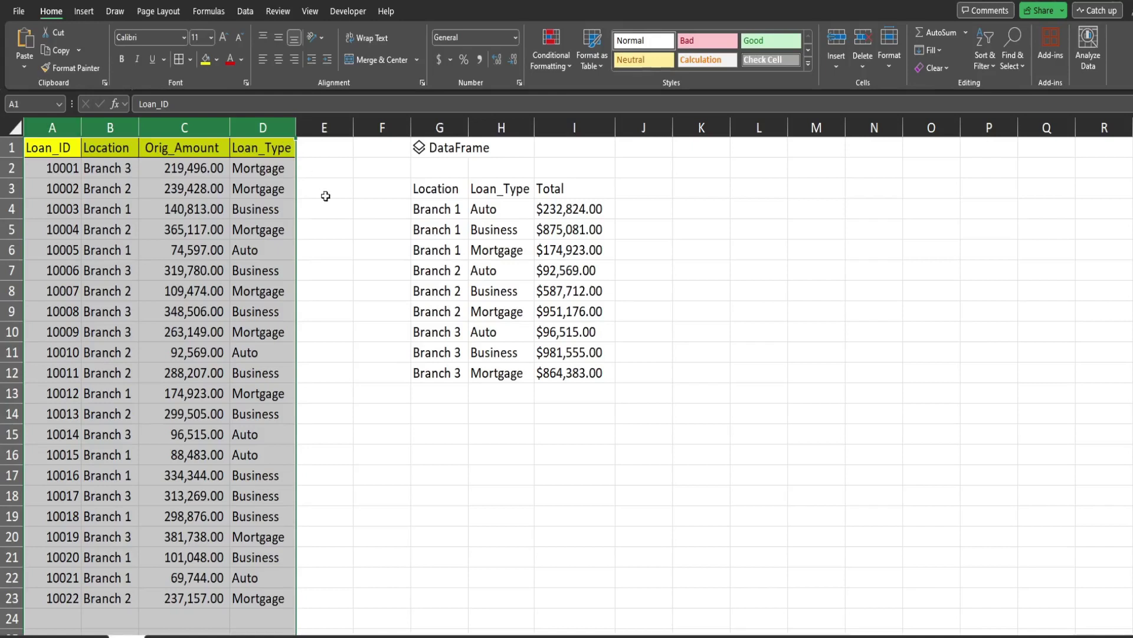
pyautogui.click(109, 127)
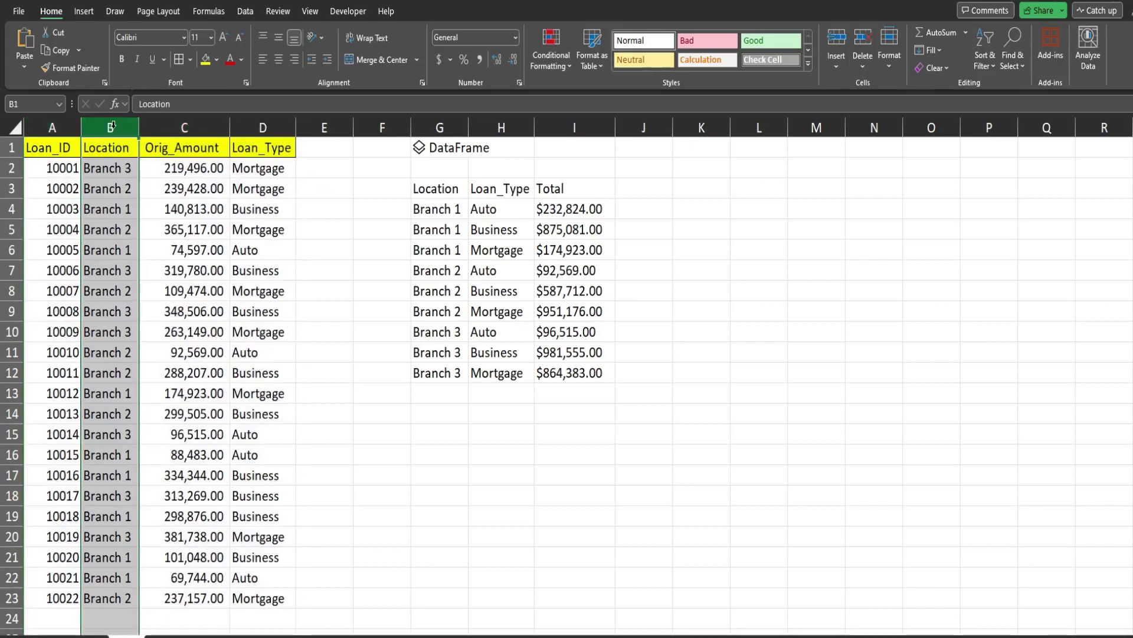
pyautogui.click(269, 131)
pyautogui.click(430, 186)
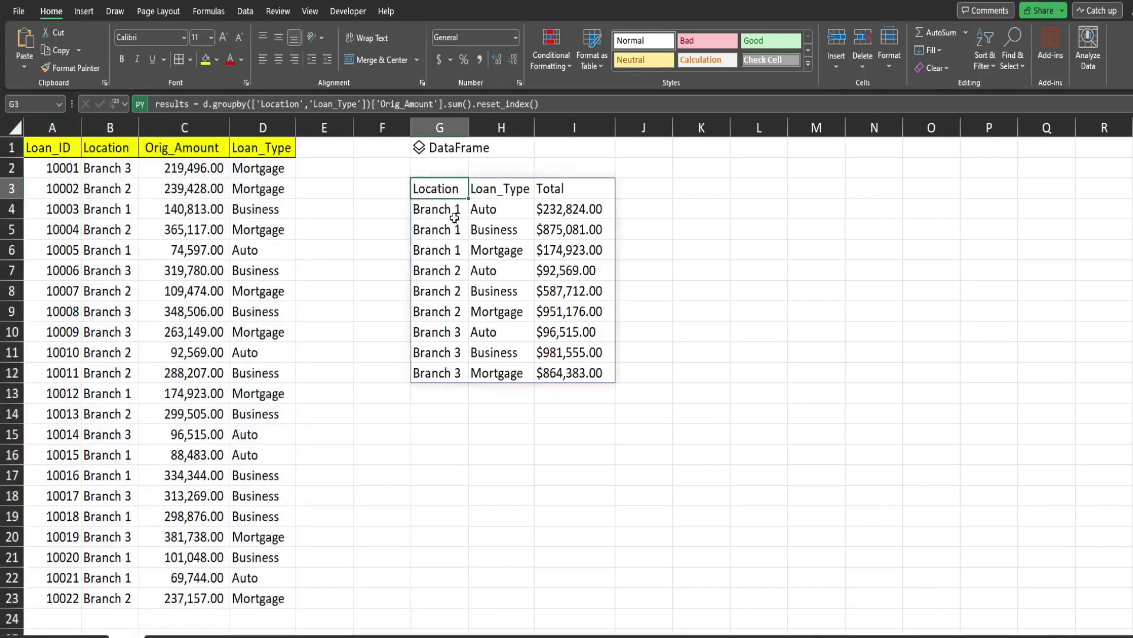
pyautogui.click(551, 492)
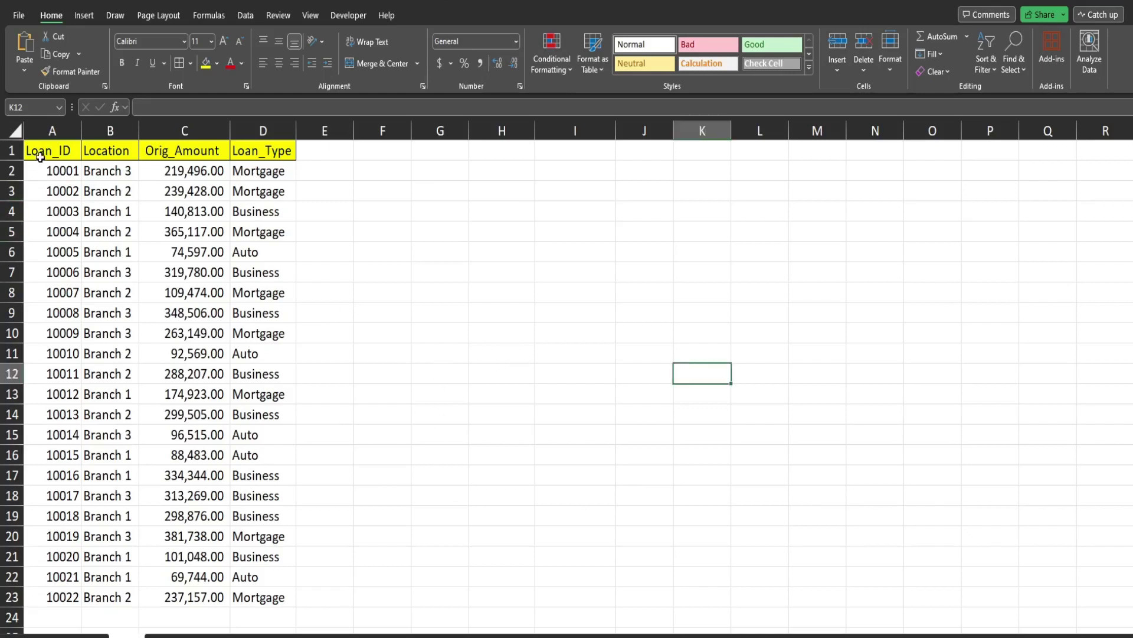
# Step: Make G1 a Python cell with d = xl("A1:D23", headers=True) and run it
pyautogui.moveTo(36, 155); pyautogui.dragTo(284, 617)
pyautogui.click(427, 342)
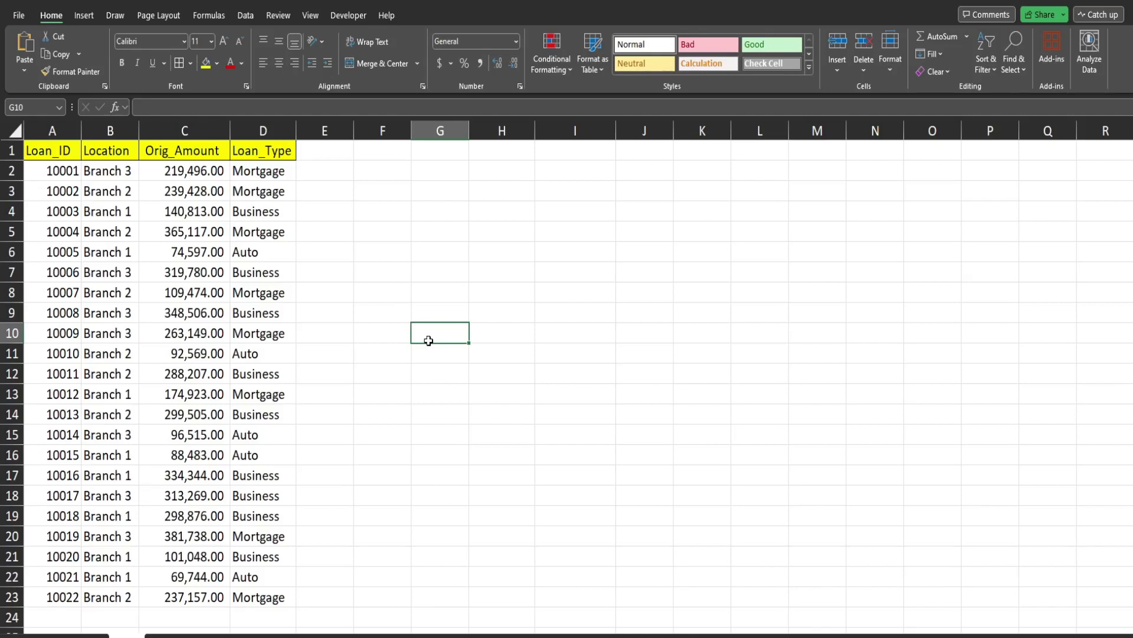
pyautogui.click(433, 157)
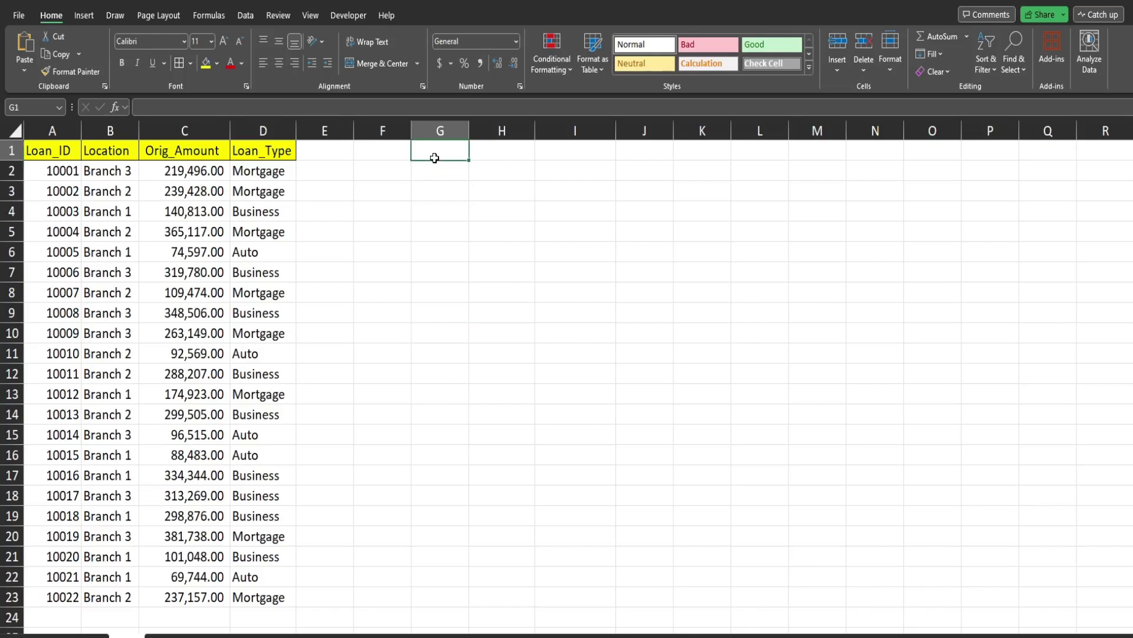
pyautogui.write('=')
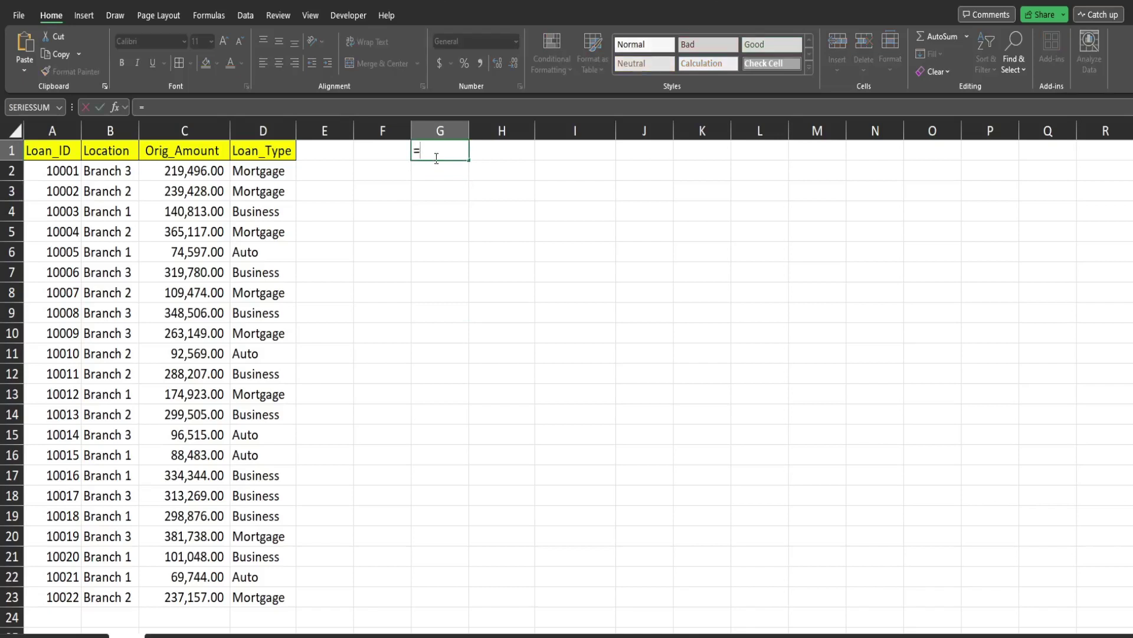
pyautogui.write('py')
pyautogui.press('Tab')
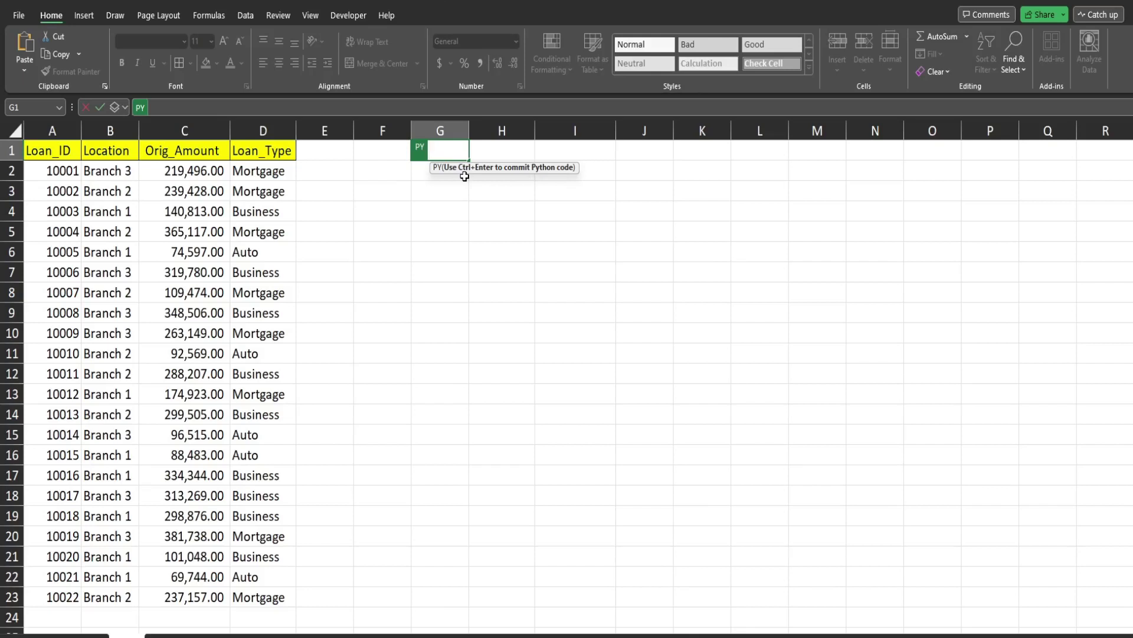
pyautogui.write('d =')
pyautogui.moveTo(33, 151); pyautogui.dragTo(253, 601)
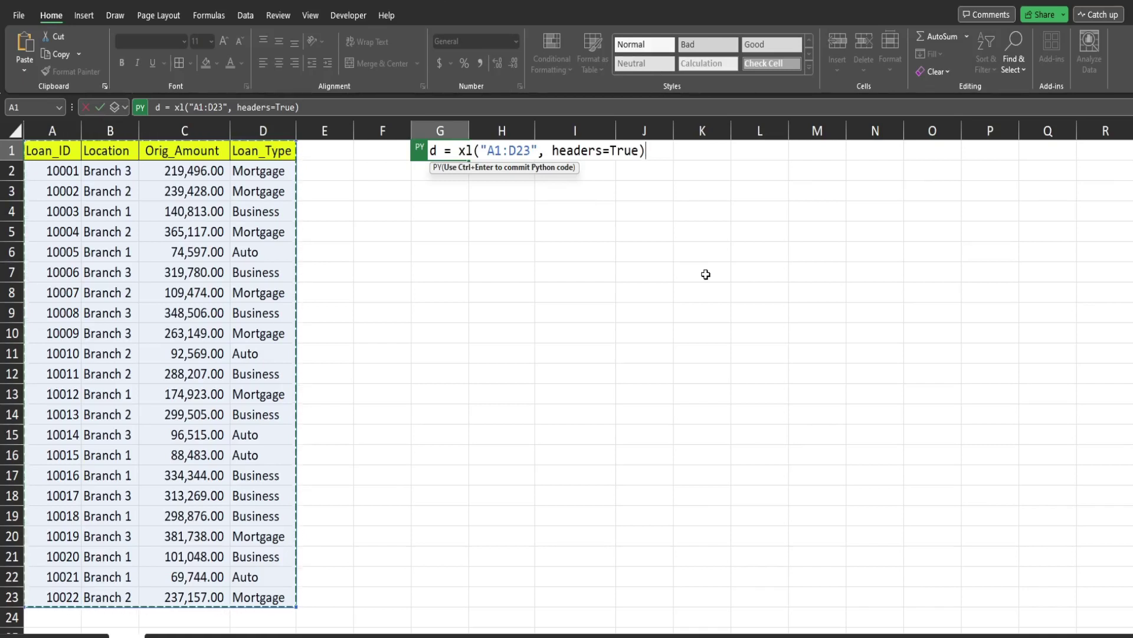
pyautogui.press('Return')
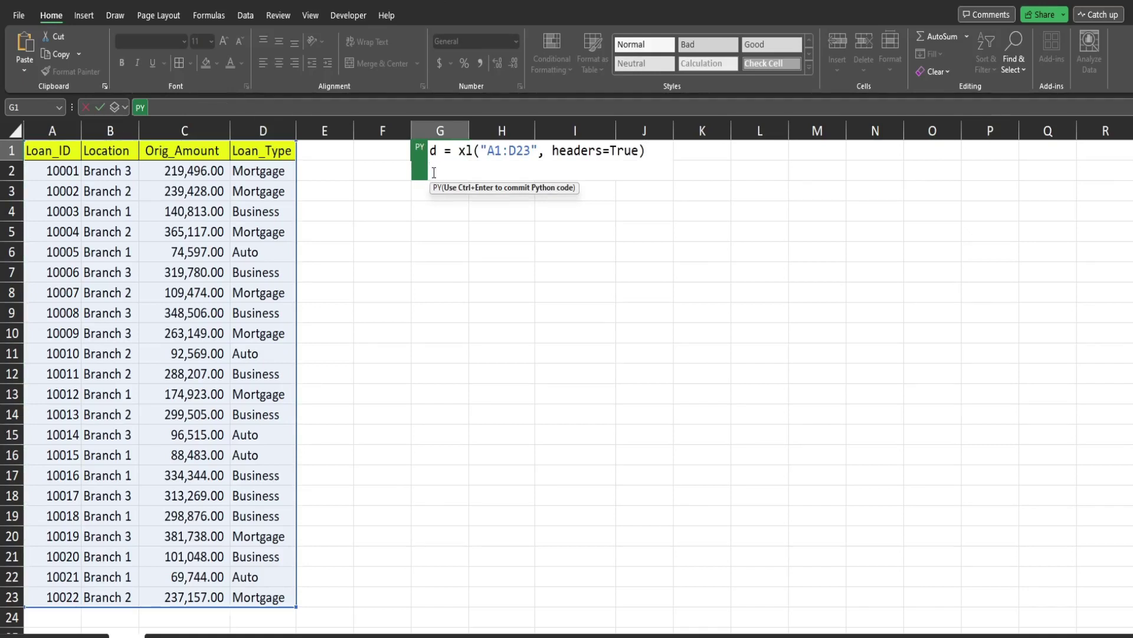
pyautogui.hotkey('ctrl', 'Return')
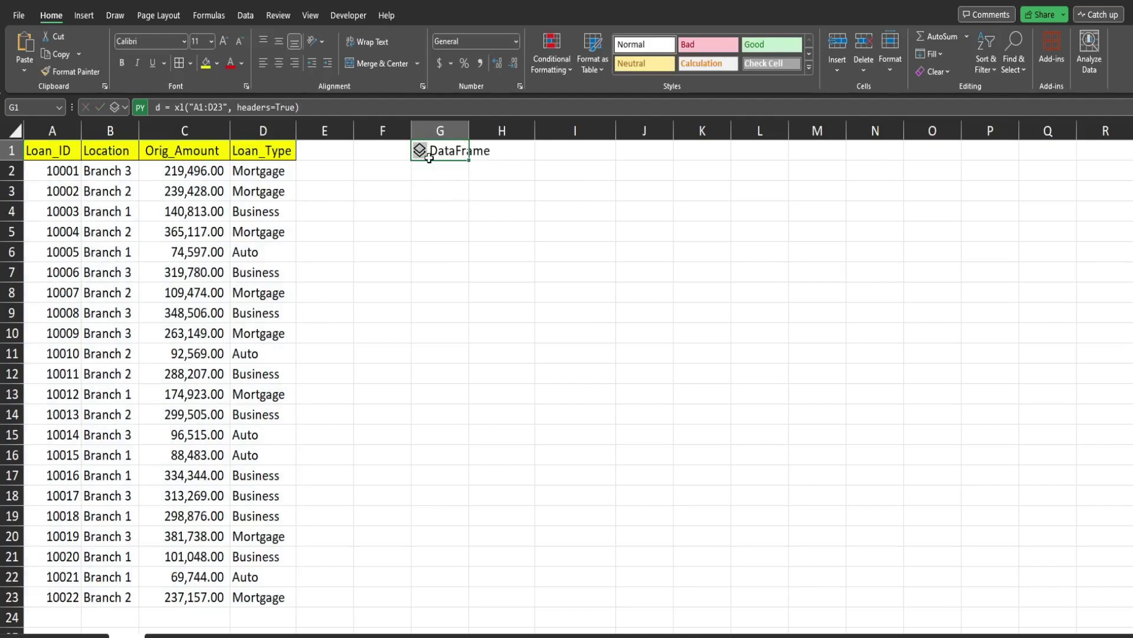
pyautogui.click(419, 152)
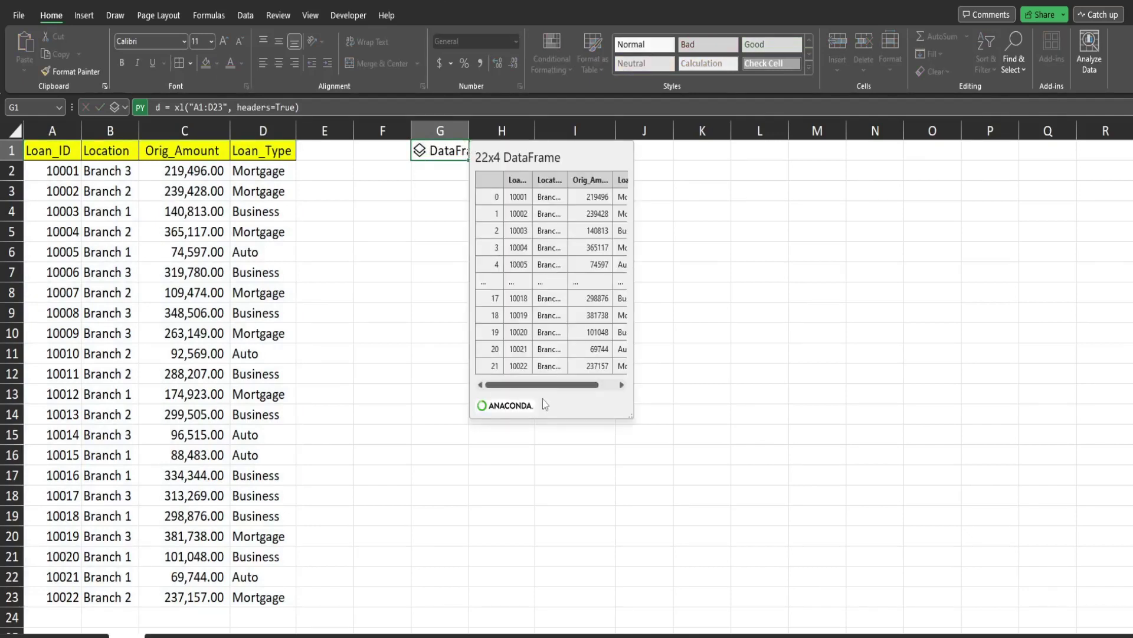
pyautogui.moveTo(555, 386); pyautogui.dragTo(506, 361)
pyautogui.press('Escape')
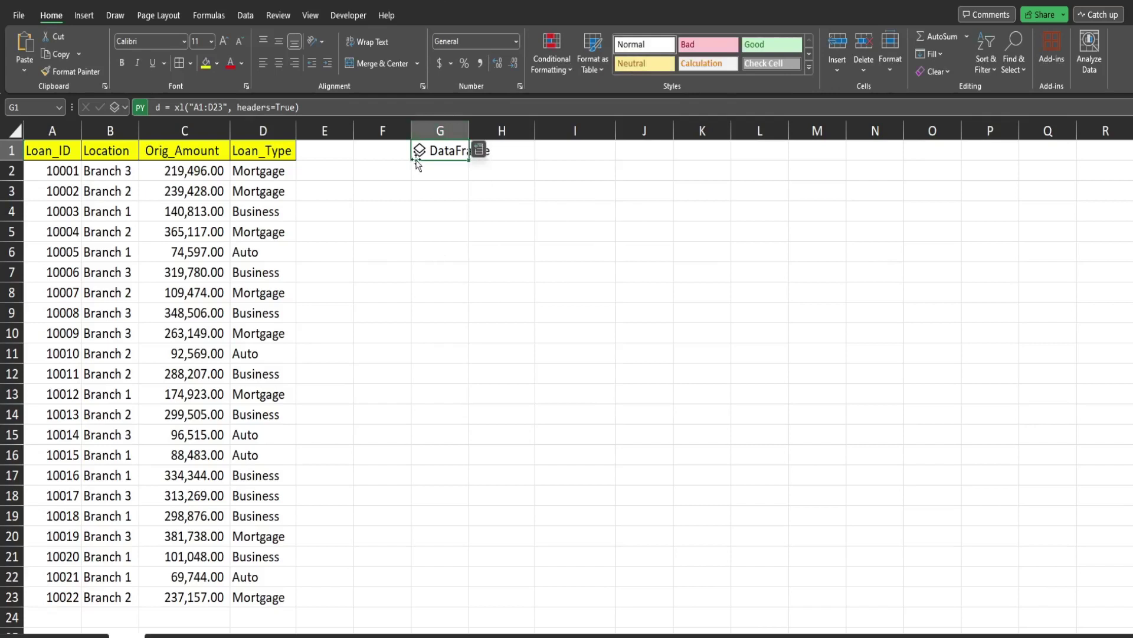
pyautogui.click(420, 151)
pyautogui.press('Escape')
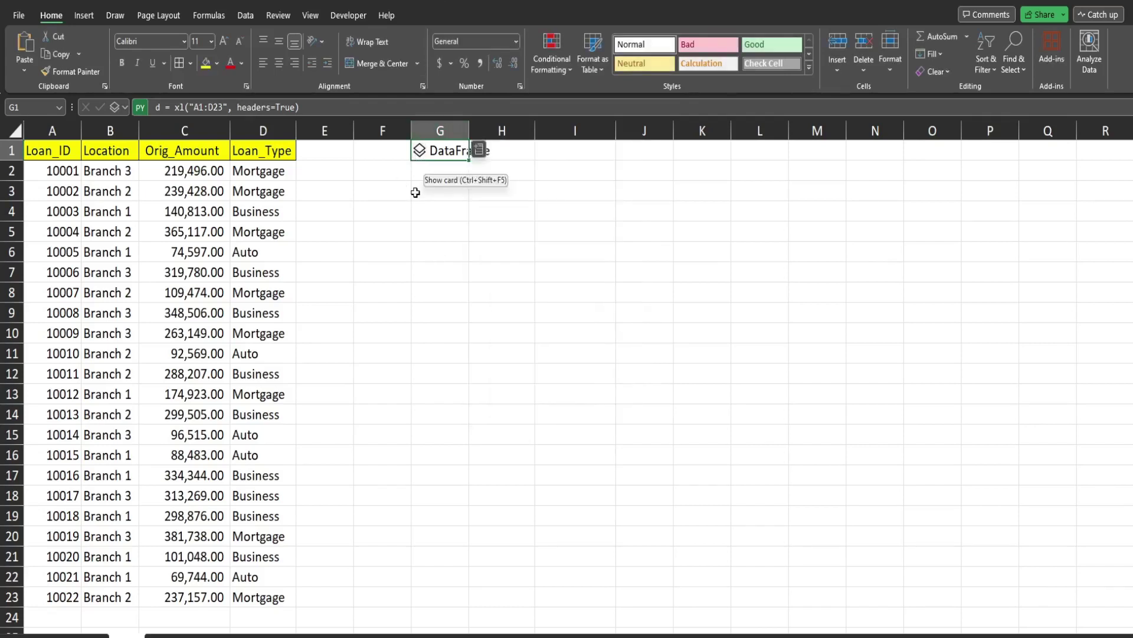
pyautogui.click(125, 106)
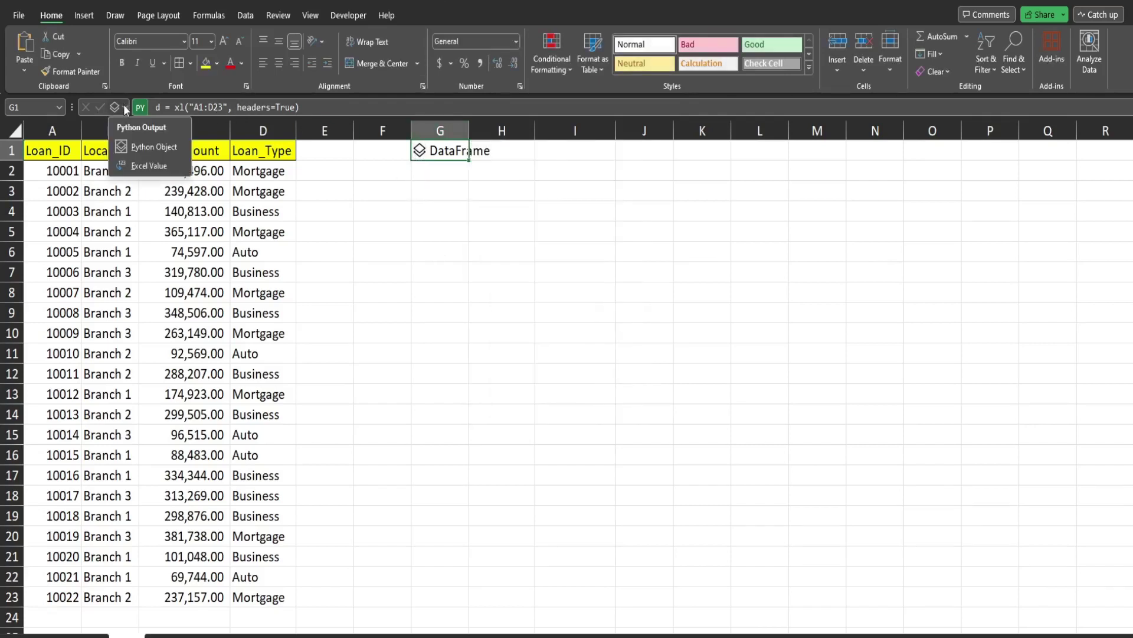
pyautogui.click(149, 165)
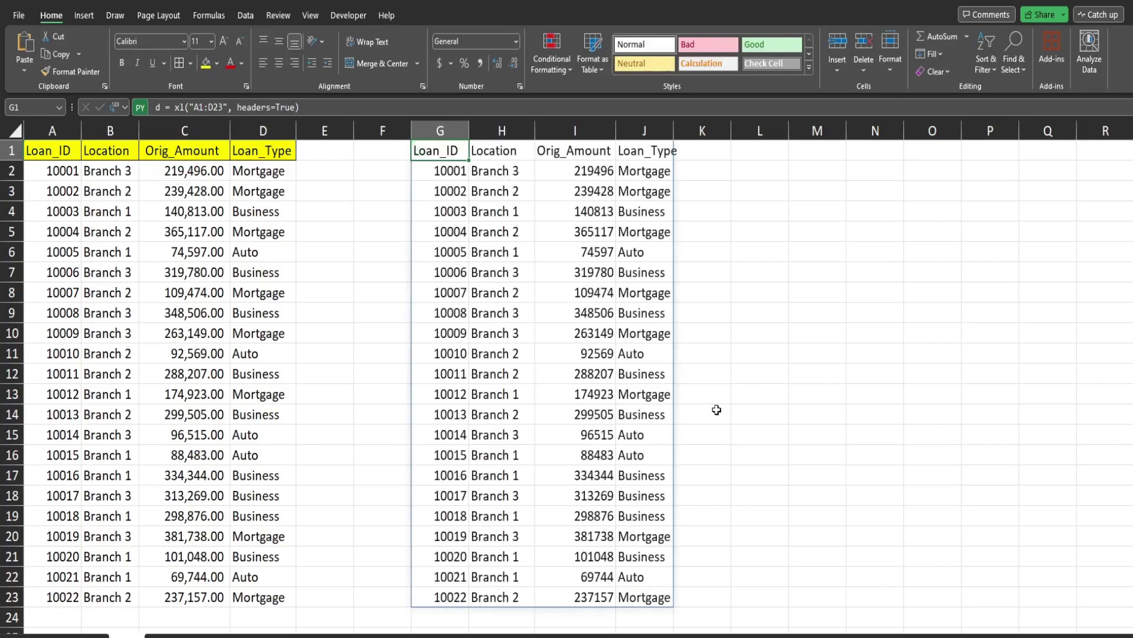
pyautogui.click(125, 110)
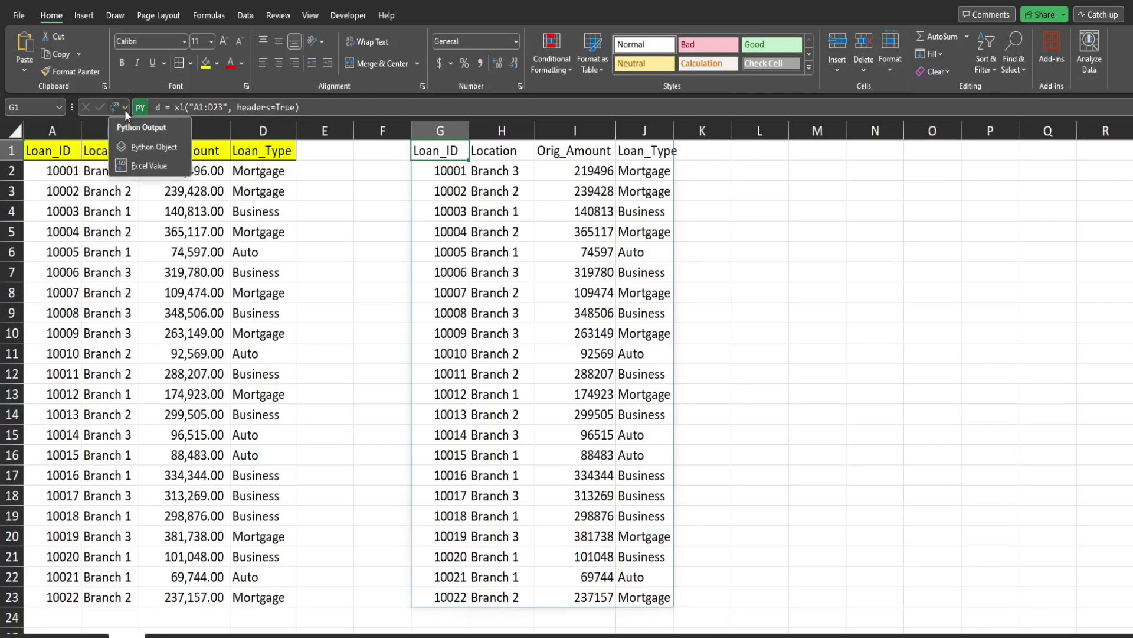
pyautogui.click(145, 147)
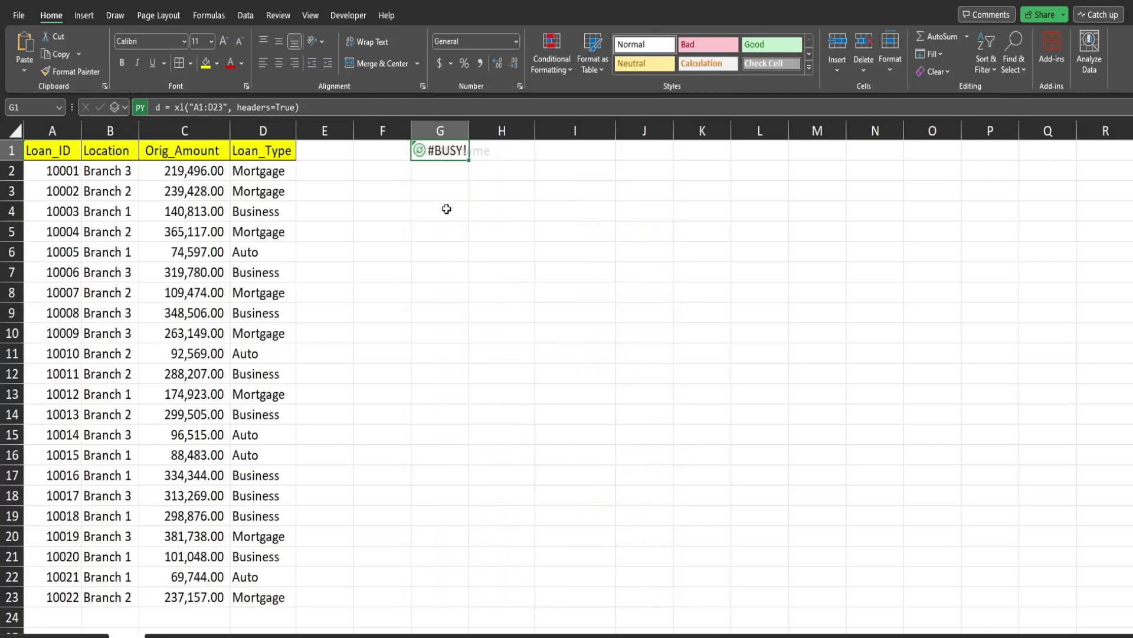
# Step: Make G3 a Python cell and begin the code results = d.groupby(
pyautogui.click(450, 190)
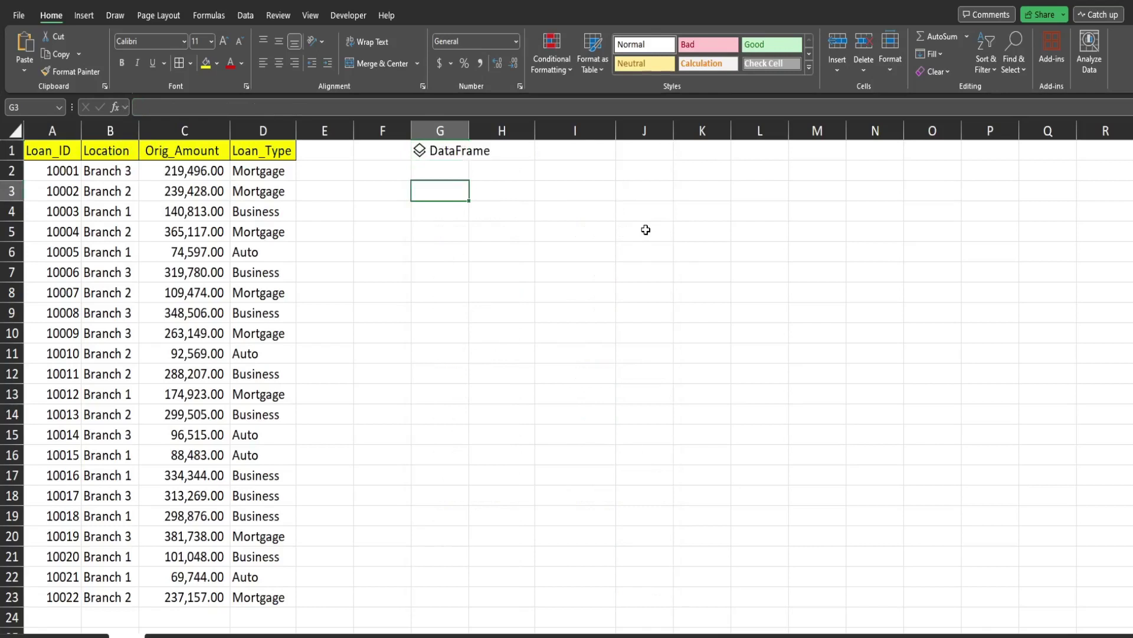
pyautogui.write('=')
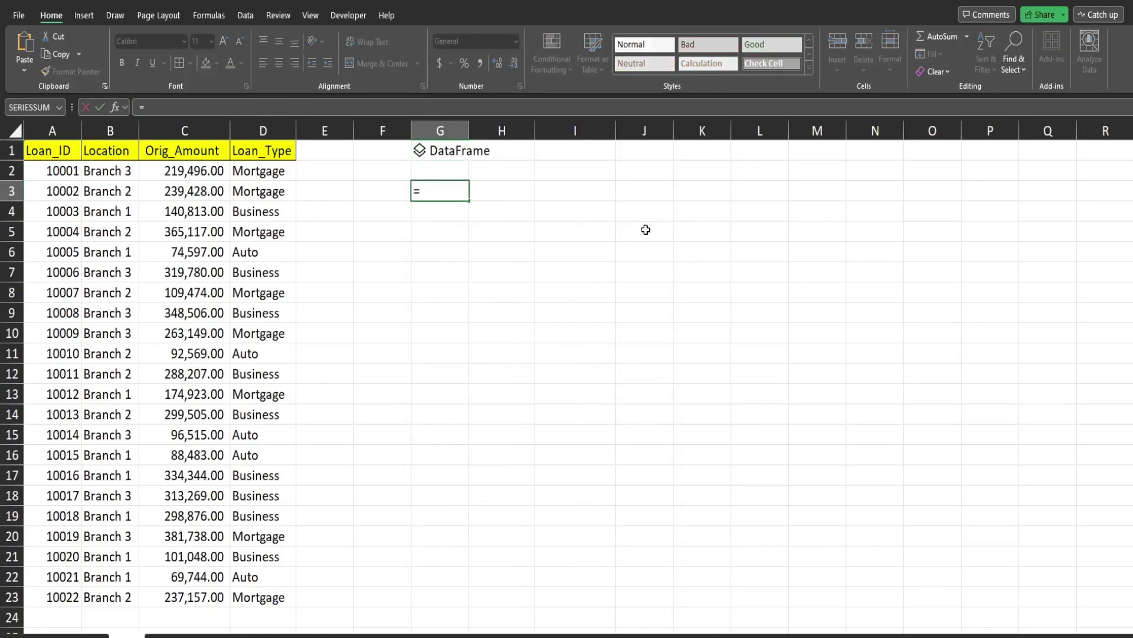
pyautogui.write('py')
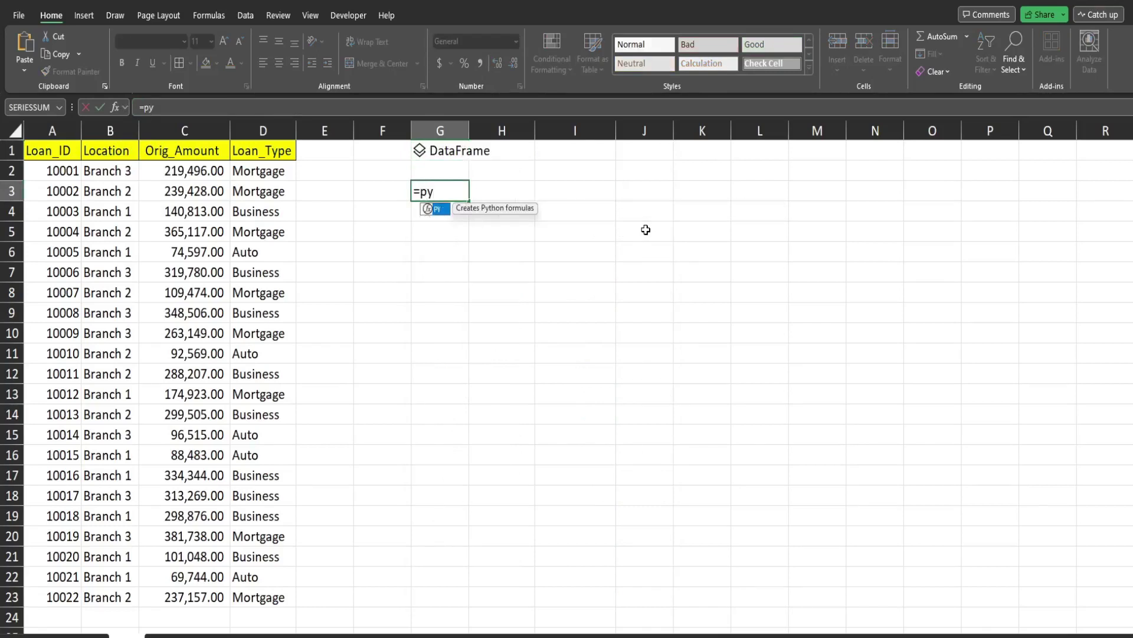
pyautogui.press('Tab')
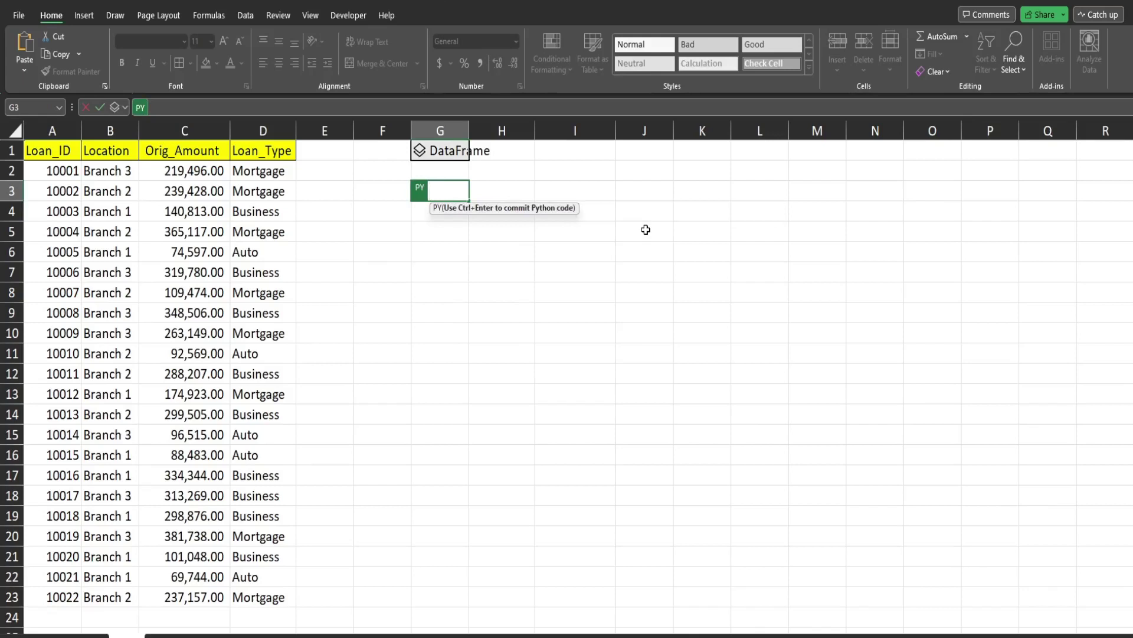
pyautogui.write('results = d.')
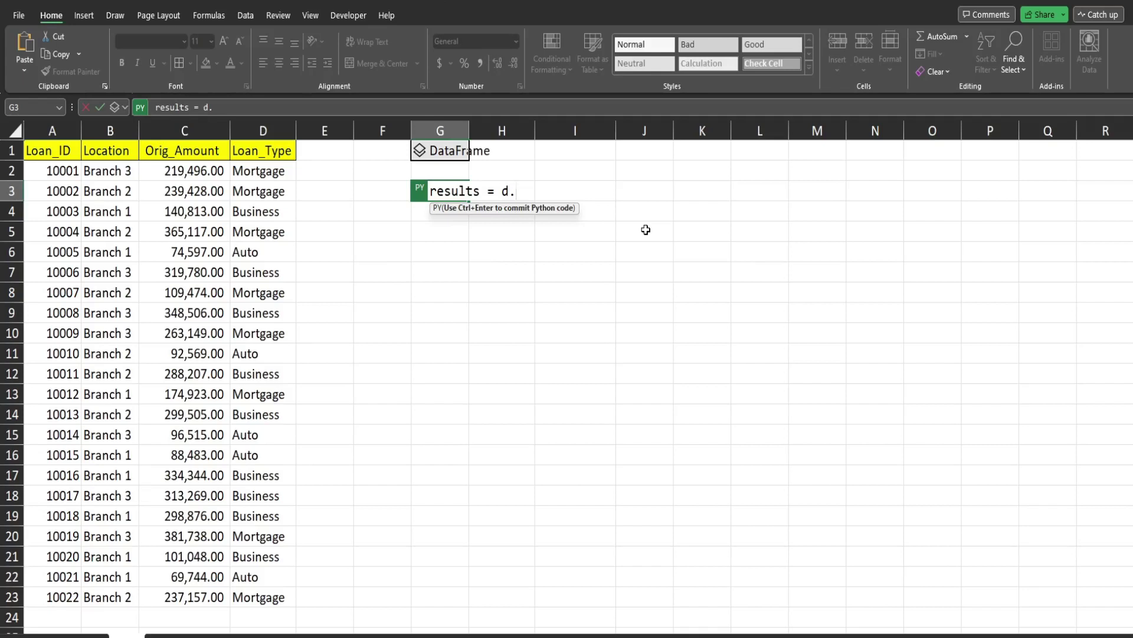
pyautogui.write('groupby')
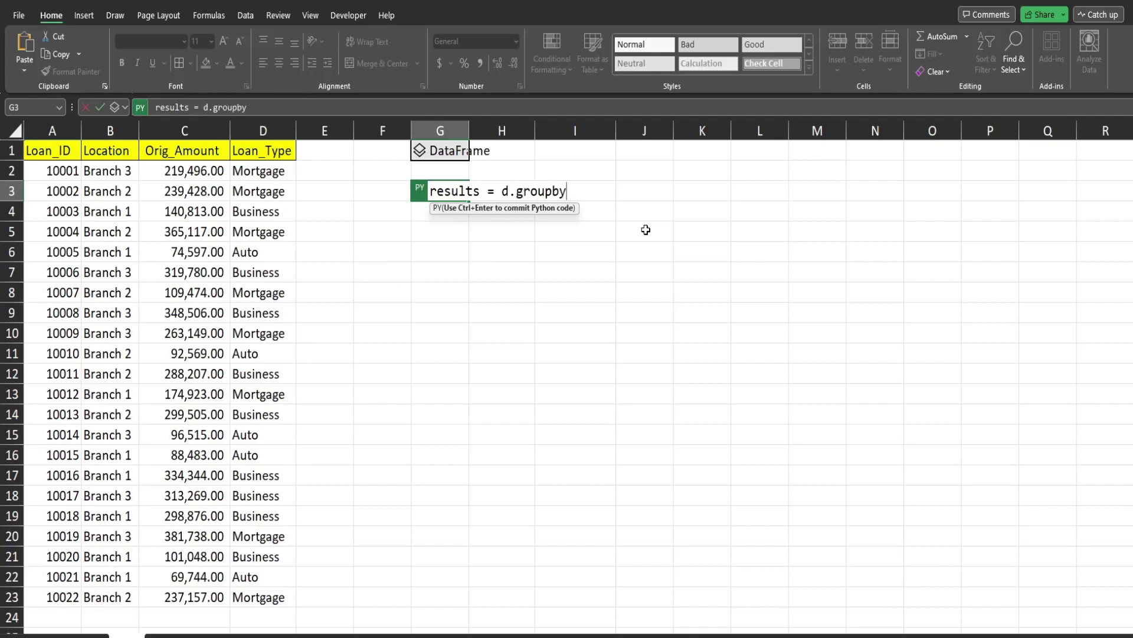
pyautogui.write("(['")
# Step: Complete the code as groupby(['Location','Loan_Type'])['Orig_Amount'].sum().reset_index()
pyautogui.write('Location')
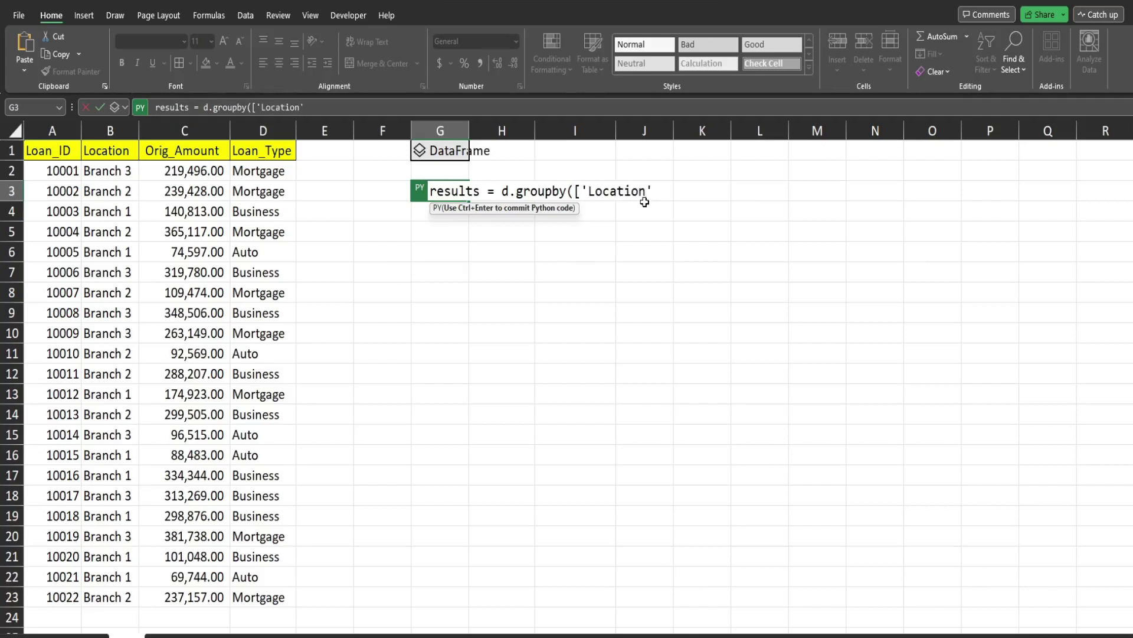
pyautogui.write("','Loan_Type")
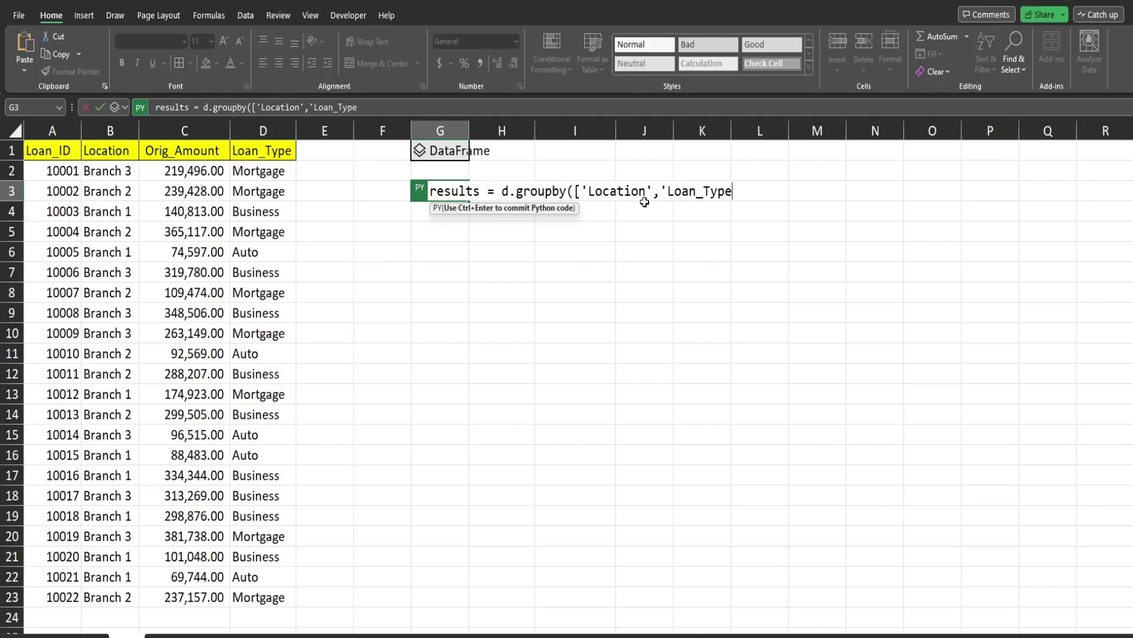
pyautogui.write("'])[")
pyautogui.write("'Orig")
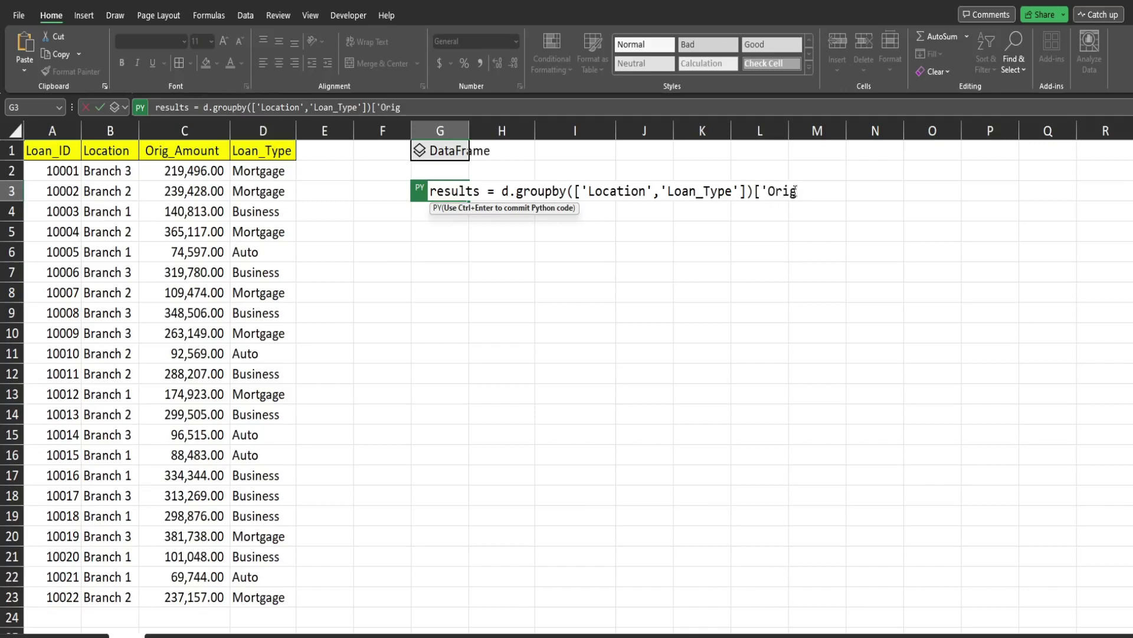
pyautogui.write("_Amount'].sum(")
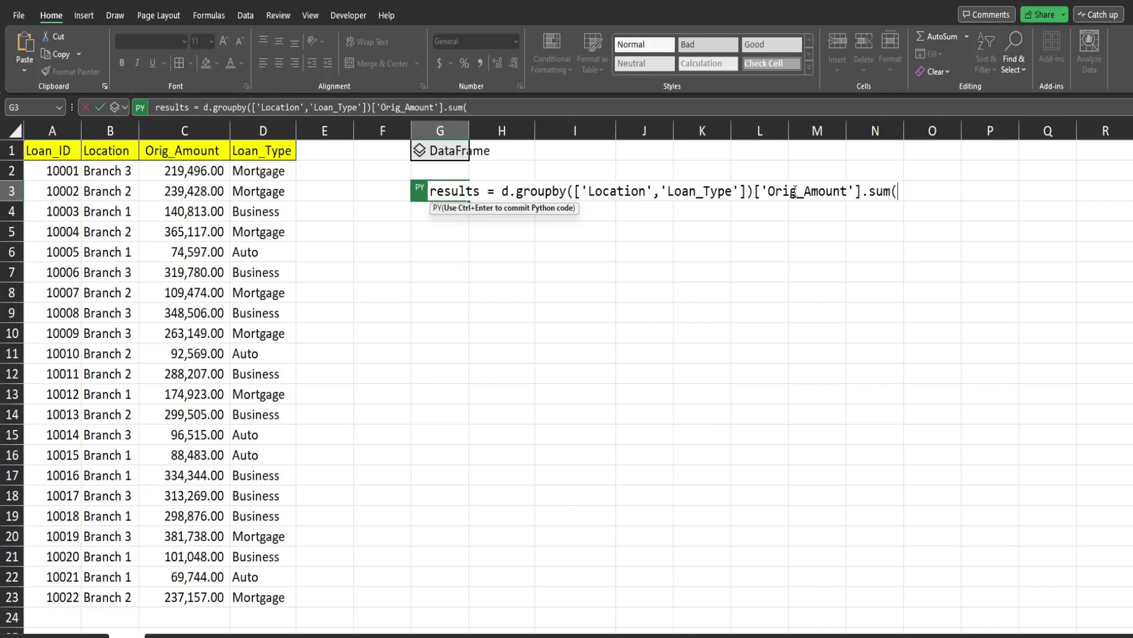
pyautogui.write(').reset_index()')
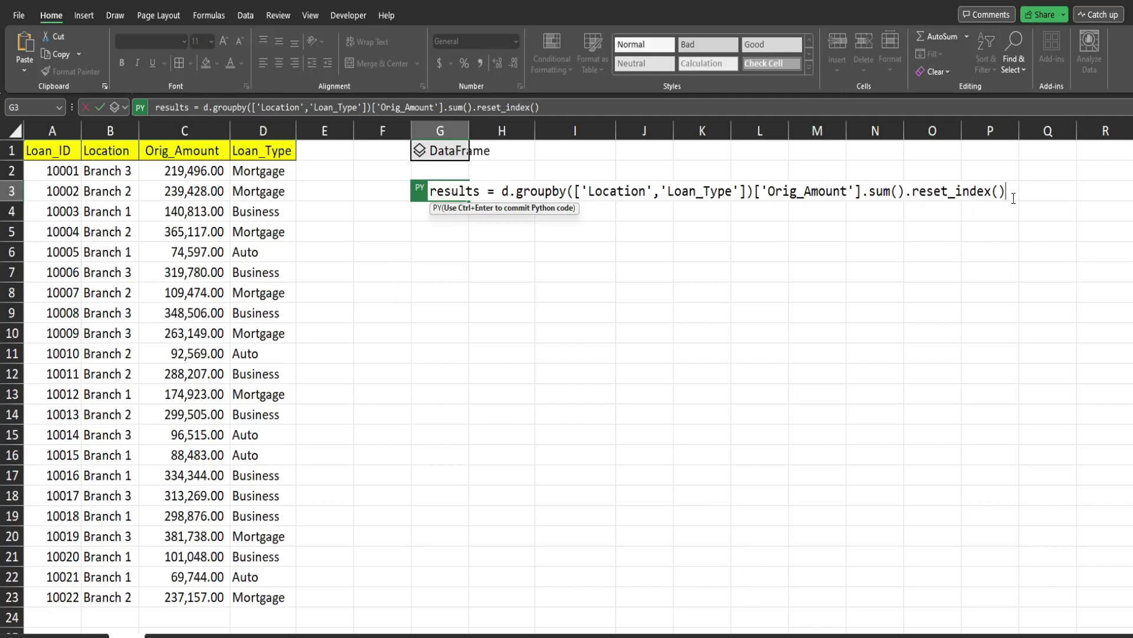
# Step: Run the G3 code with Excel Value output so Orig_Amount totals spill into G3:I12
pyautogui.hotkey('ctrl', 'Return')
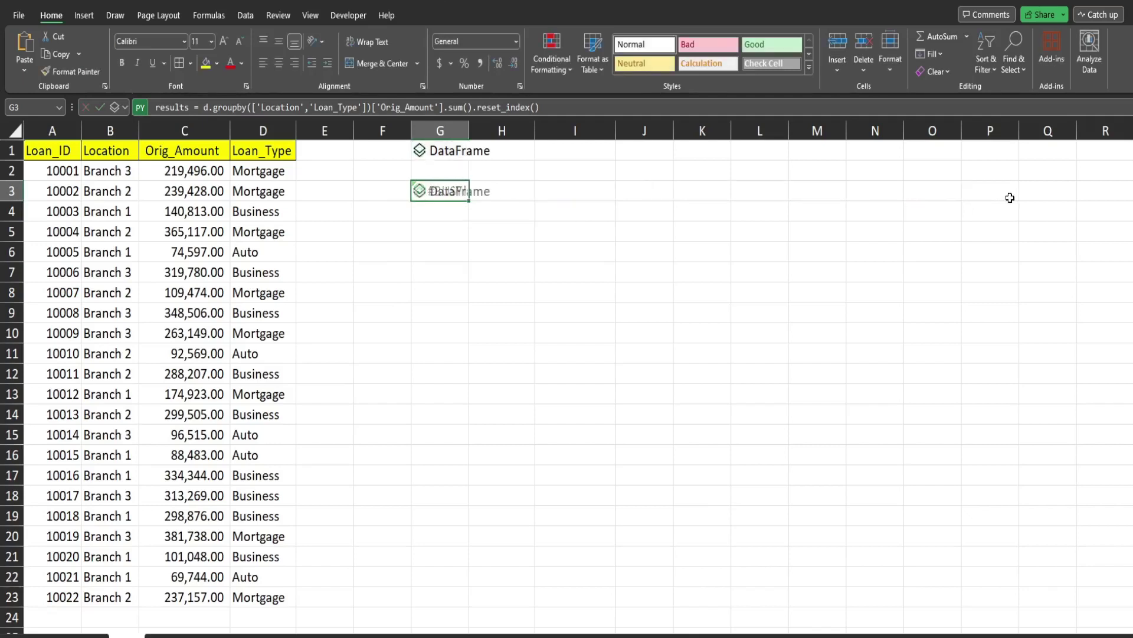
pyautogui.click(120, 107)
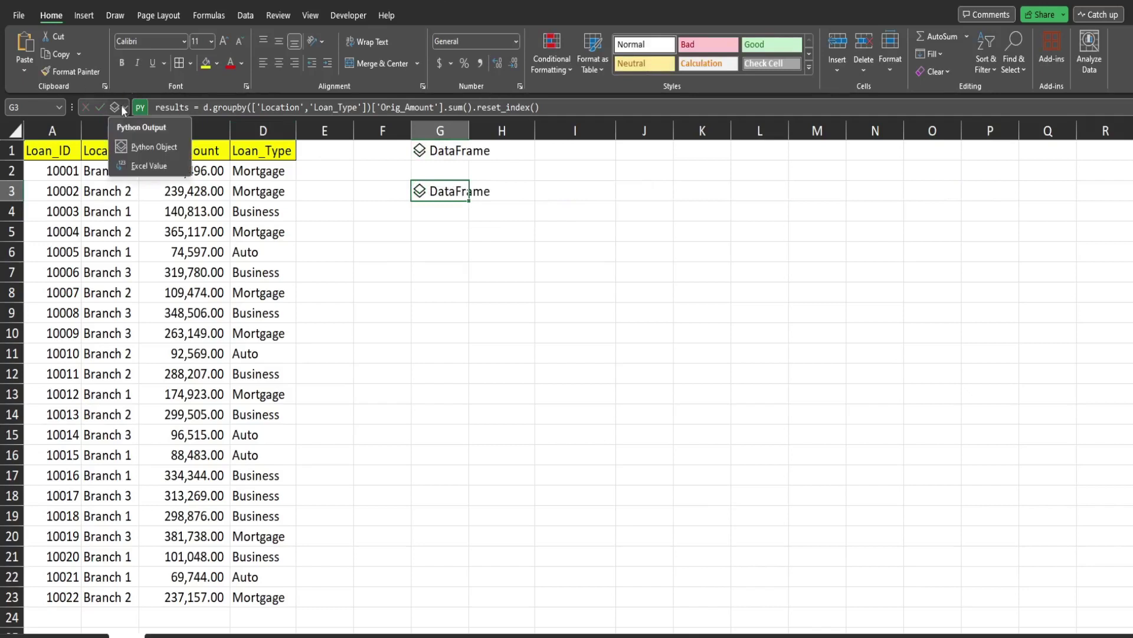
pyautogui.click(152, 168)
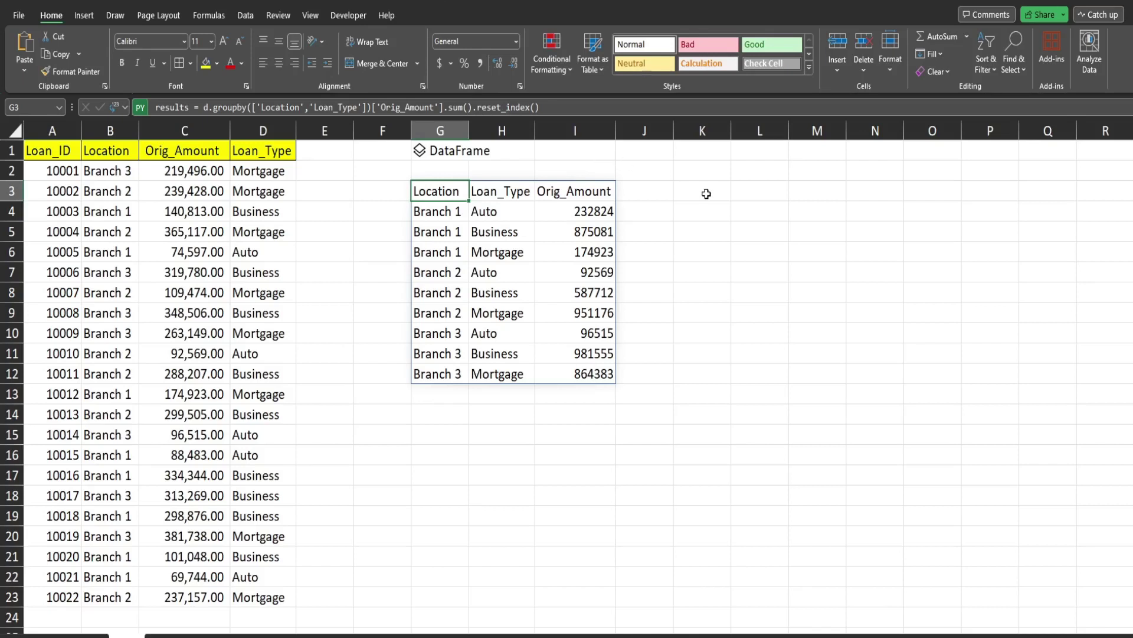
pyautogui.click(598, 121)
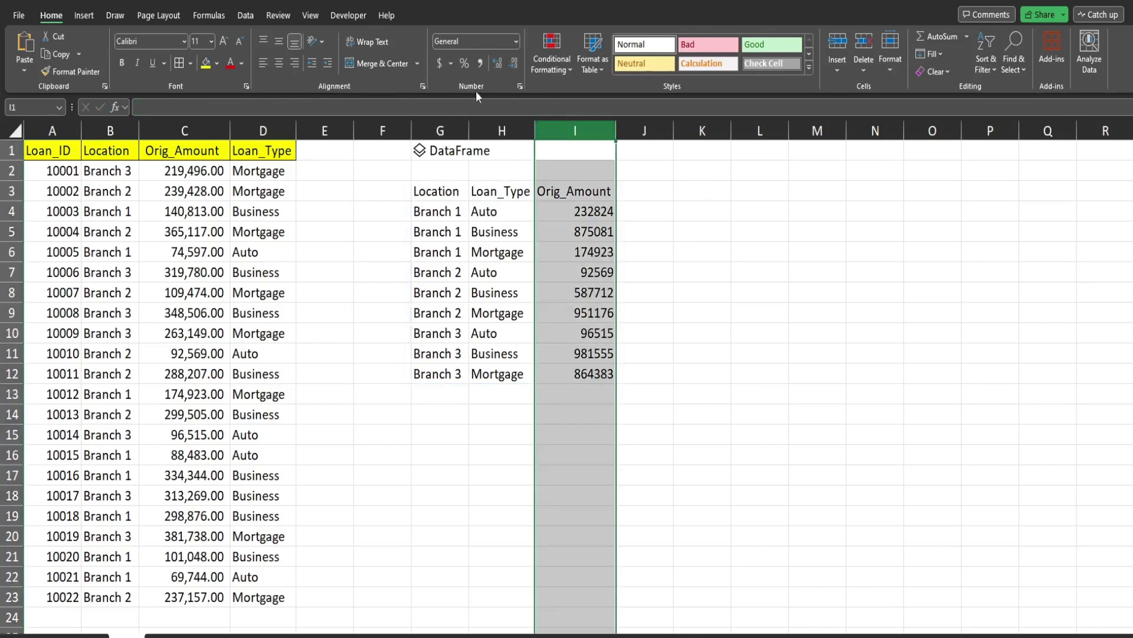
pyautogui.click(795, 288)
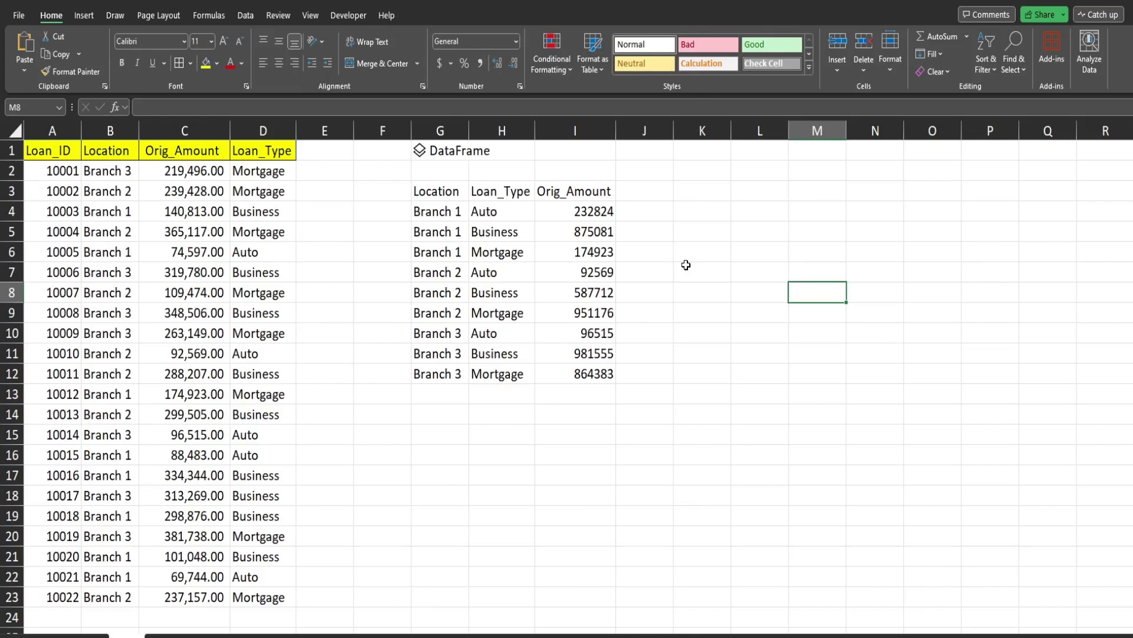
# Step: Edit G3 and add the line c_format = '${:,.2f}' on a new line
pyautogui.click(446, 191)
pyautogui.press('F2')
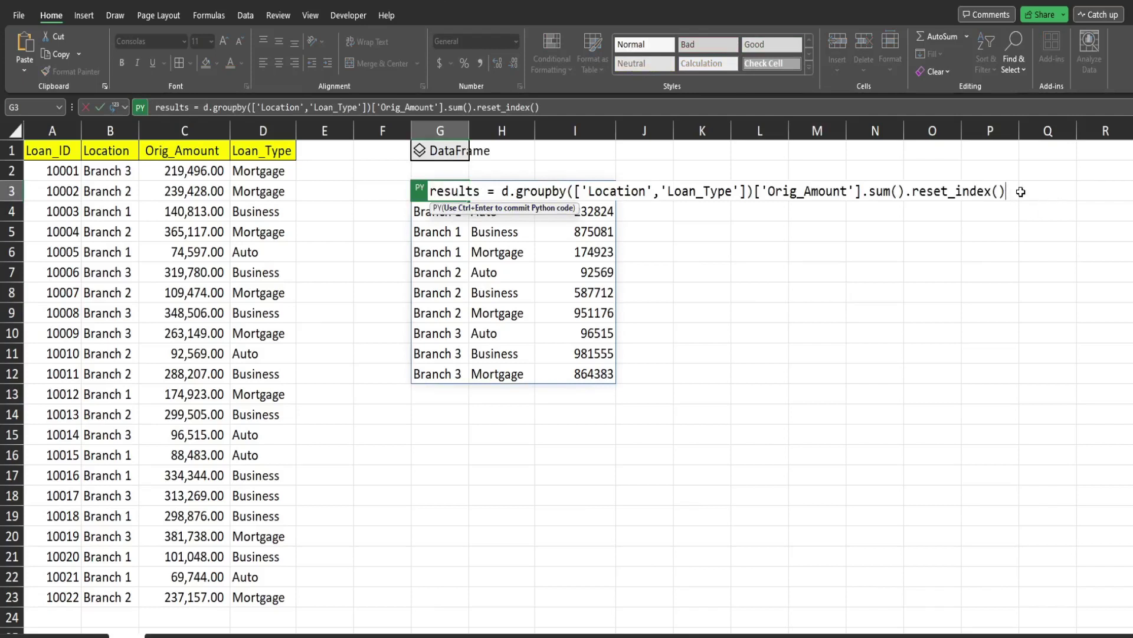
pyautogui.press('Return')
pyautogui.press('Return')
pyautogui.press('Return')
pyautogui.press('Return')
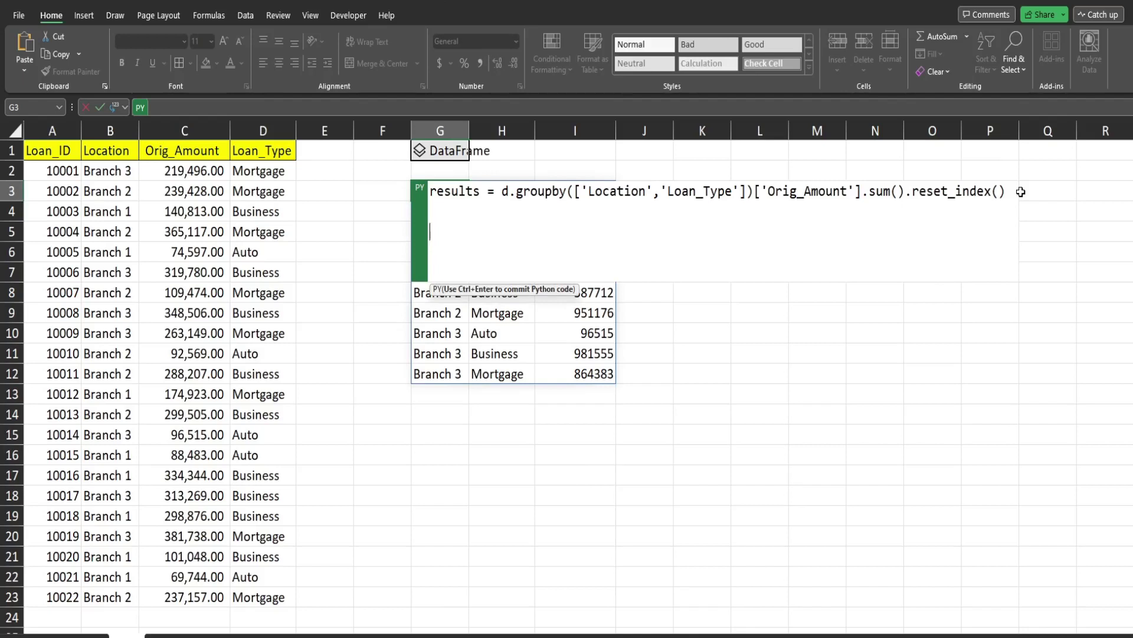
pyautogui.write('c_format =')
pyautogui.write("'$")
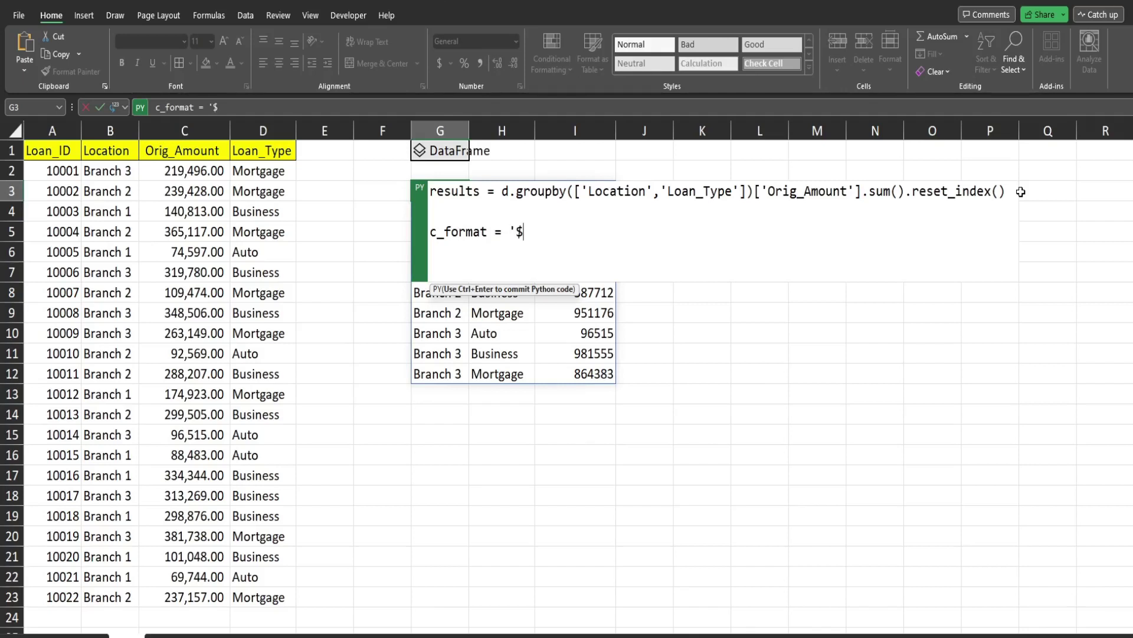
pyautogui.write('{:,.2f}')
pyautogui.press('Return')
pyautogui.press('Return')
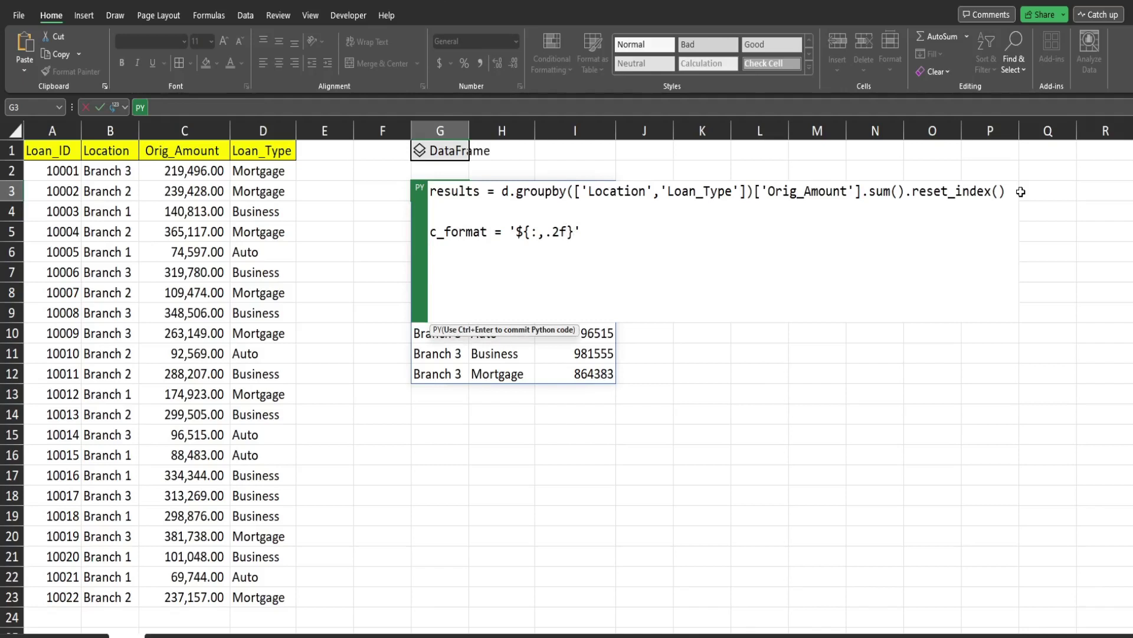
# Step: Start the line results['Total'] = results['Orig_Amount'].apply(lambda x: using pasted code
pyautogui.write("results['Total'")
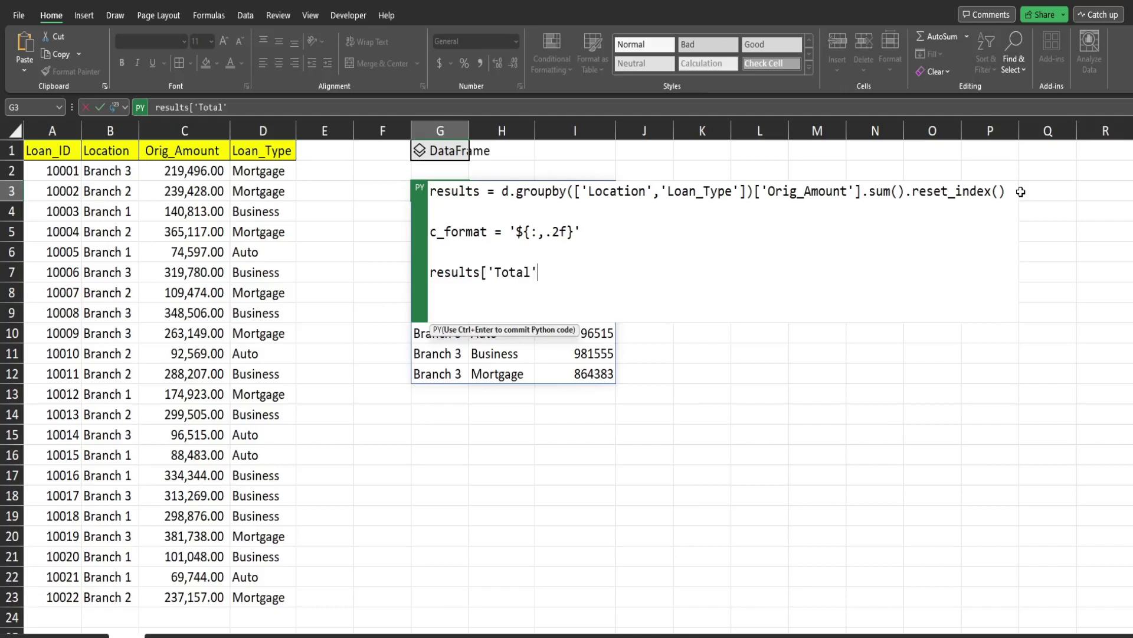
pyautogui.write('] =')
pyautogui.moveTo(545, 272); pyautogui.dragTo(422, 271)
pyautogui.hotkey('ctrl', 'c')
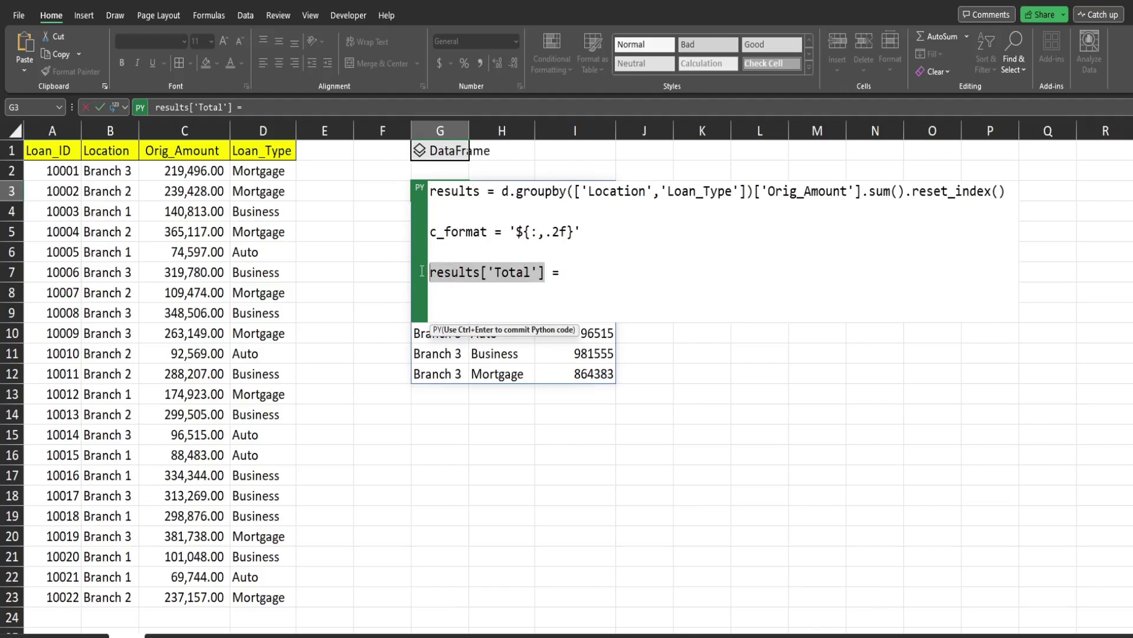
pyautogui.click(585, 272)
pyautogui.hotkey('ctrl', 'v')
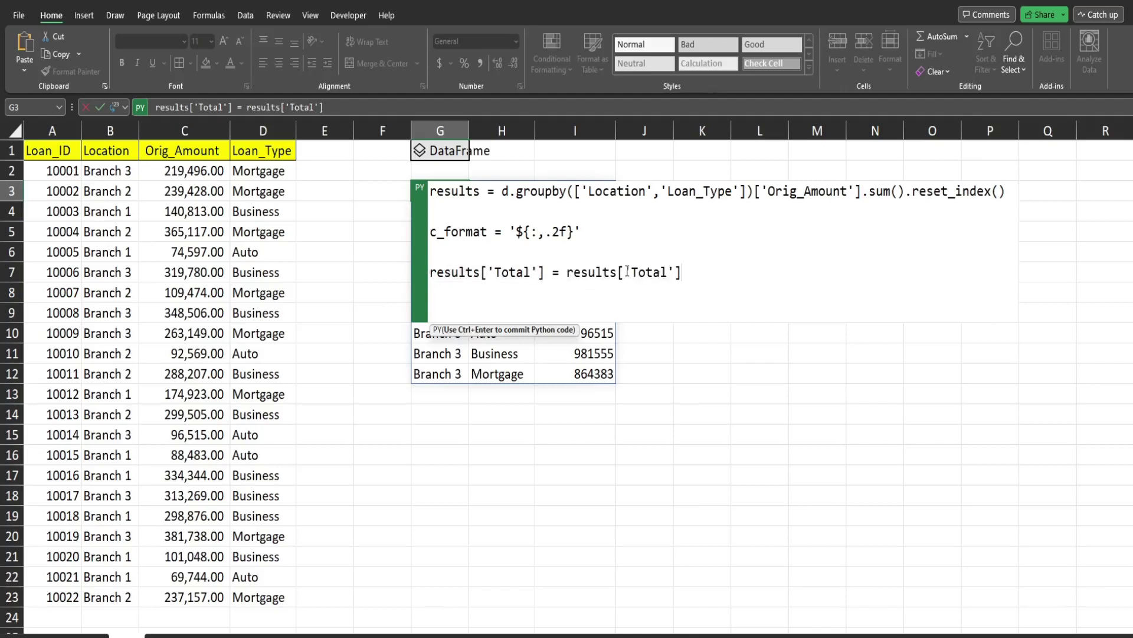
pyautogui.moveTo(670, 272); pyautogui.dragTo(631, 272)
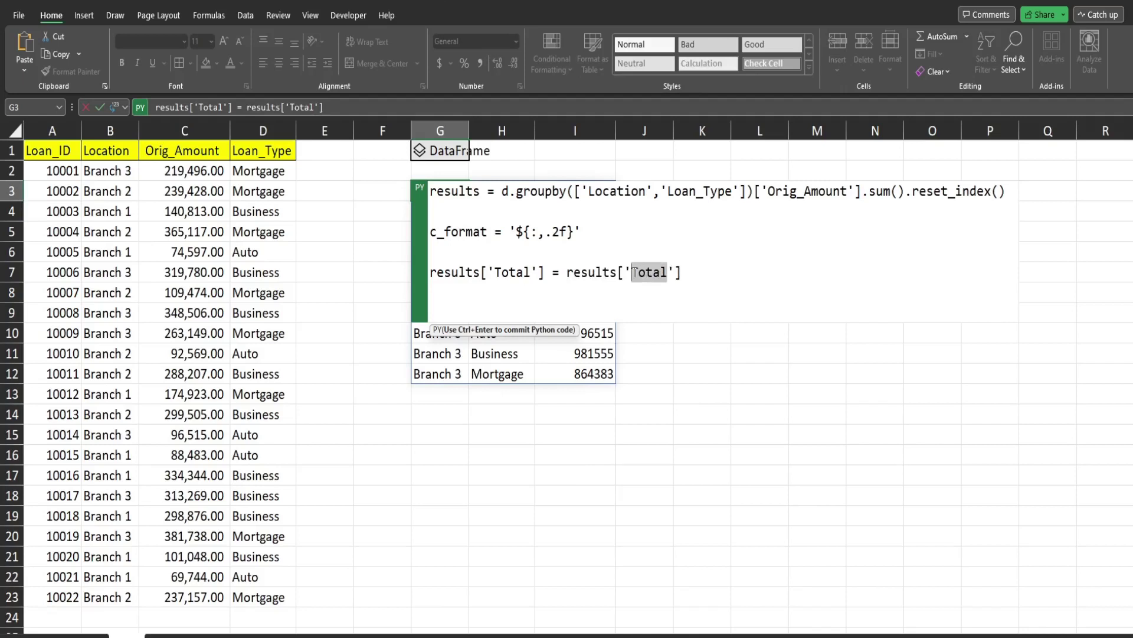
pyautogui.write('Orig_')
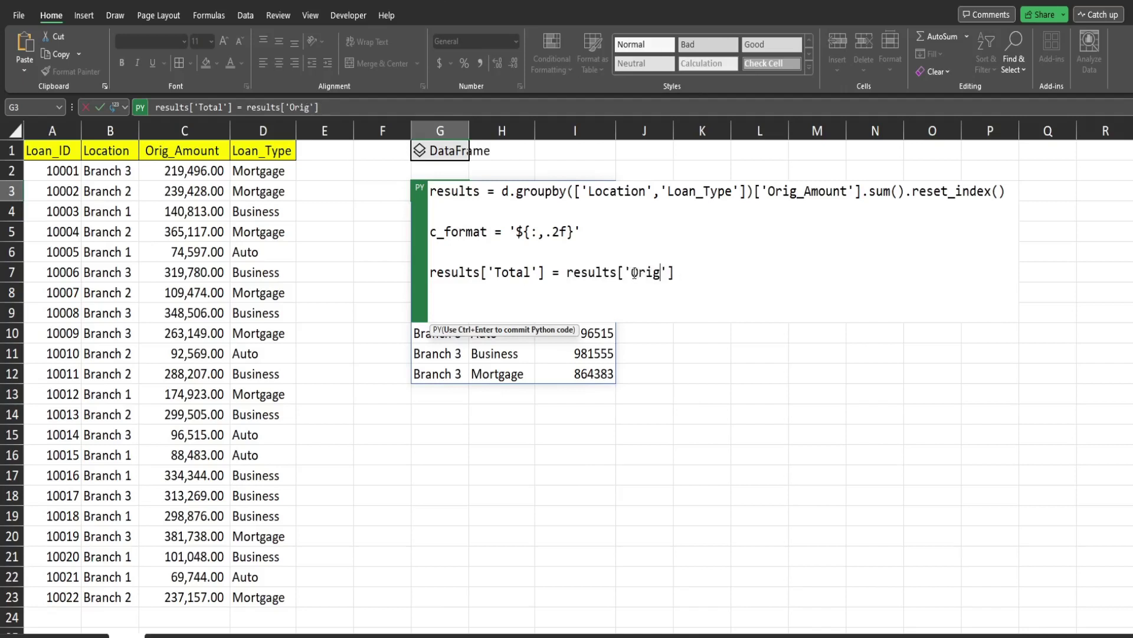
pyautogui.write('AMoun')
pyautogui.press('BackSpace')
pyautogui.press('BackSpace')
pyautogui.press('BackSpace')
pyautogui.press('BackSpace')
pyautogui.write('mount')
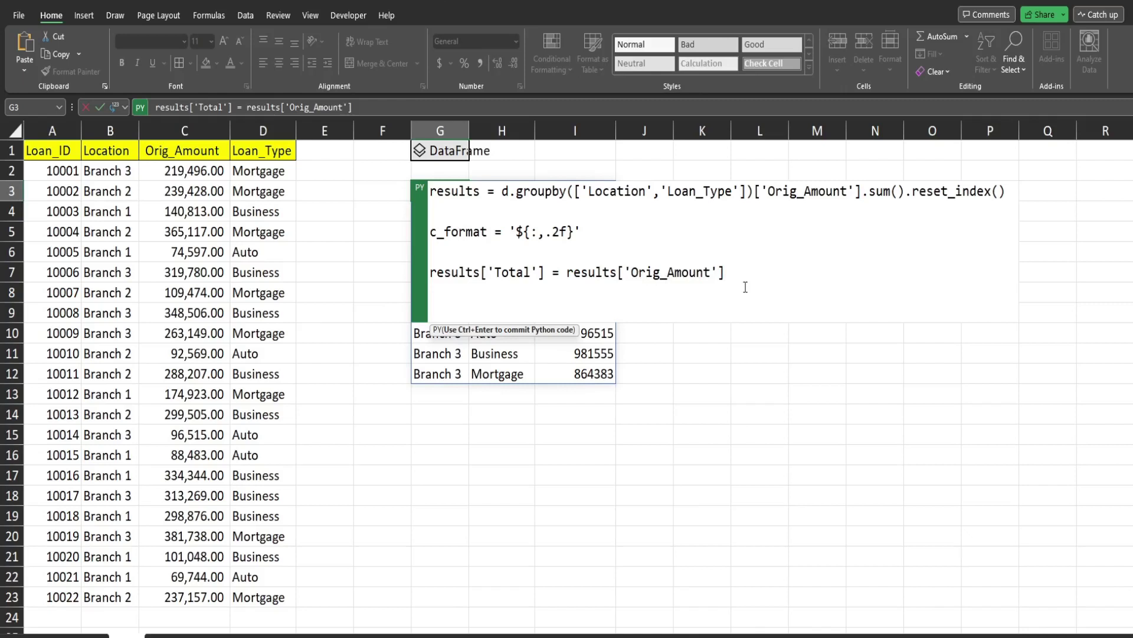
pyautogui.write('.apply(lambda')
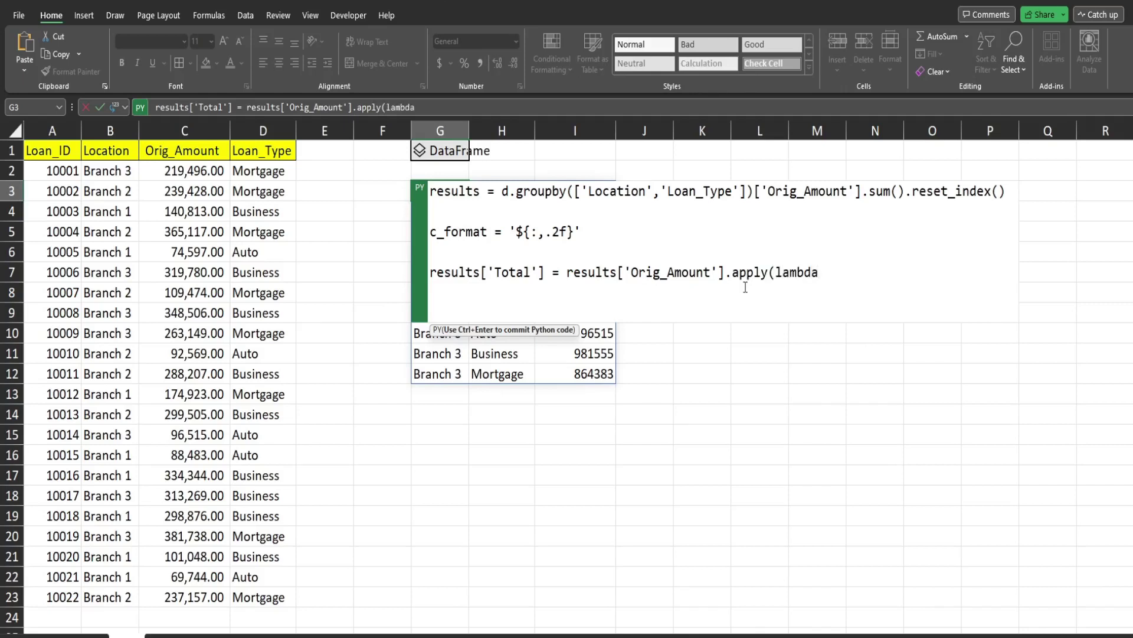
pyautogui.write(' x:')
# Step: Finish the line with c_format.format(x)) and review the code's key references
pyautogui.moveTo(717, 272); pyautogui.dragTo(625, 272)
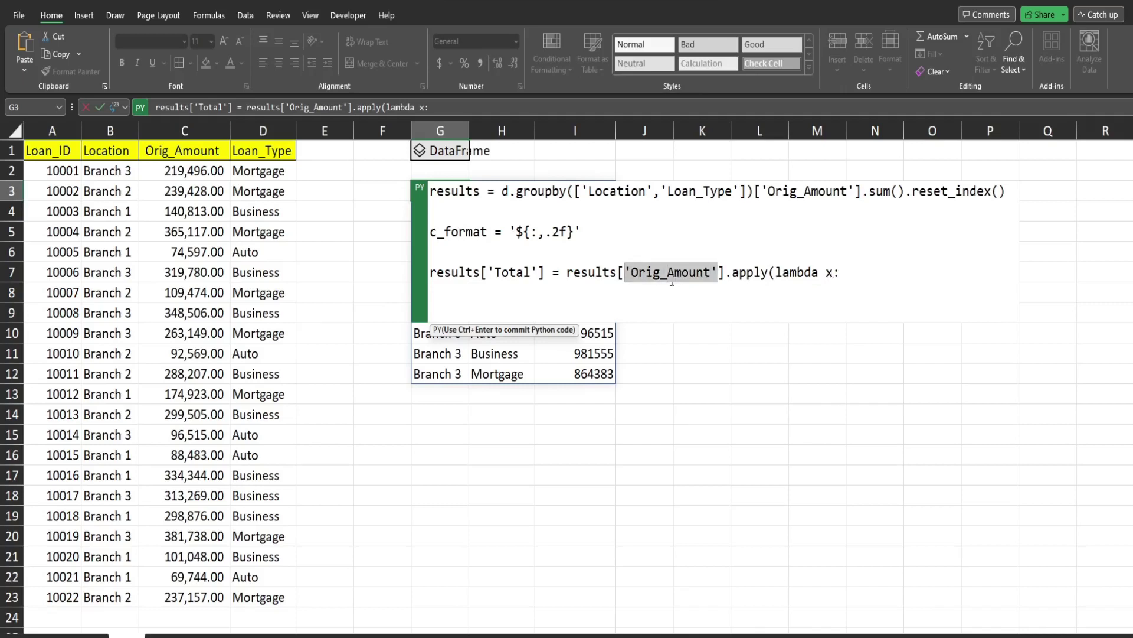
pyautogui.click(851, 275)
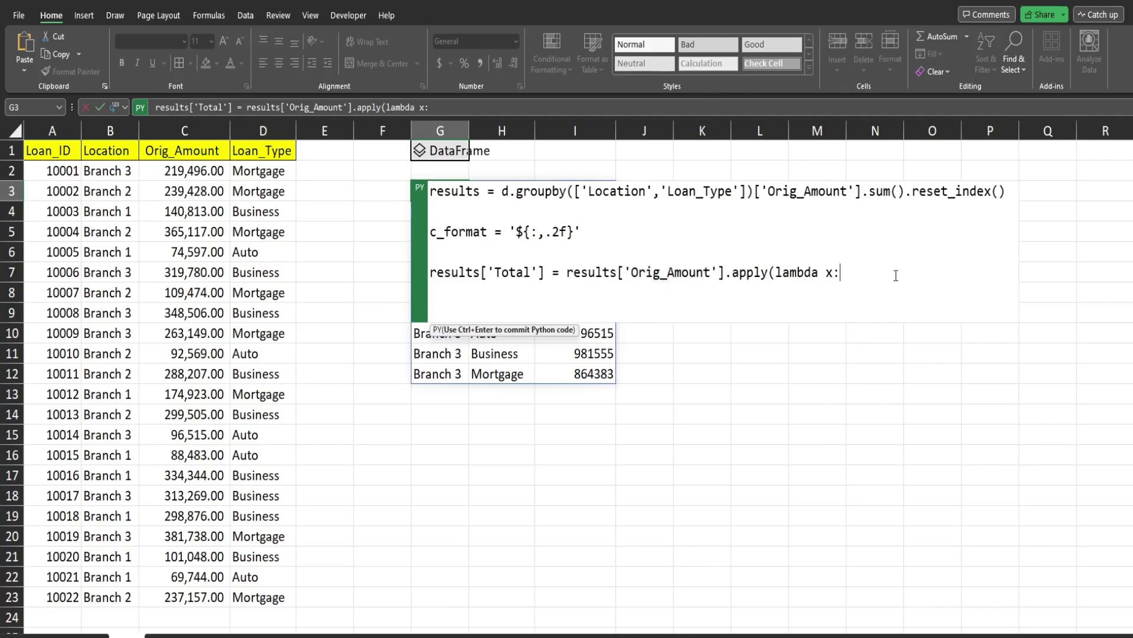
pyautogui.write('c_format.formt')
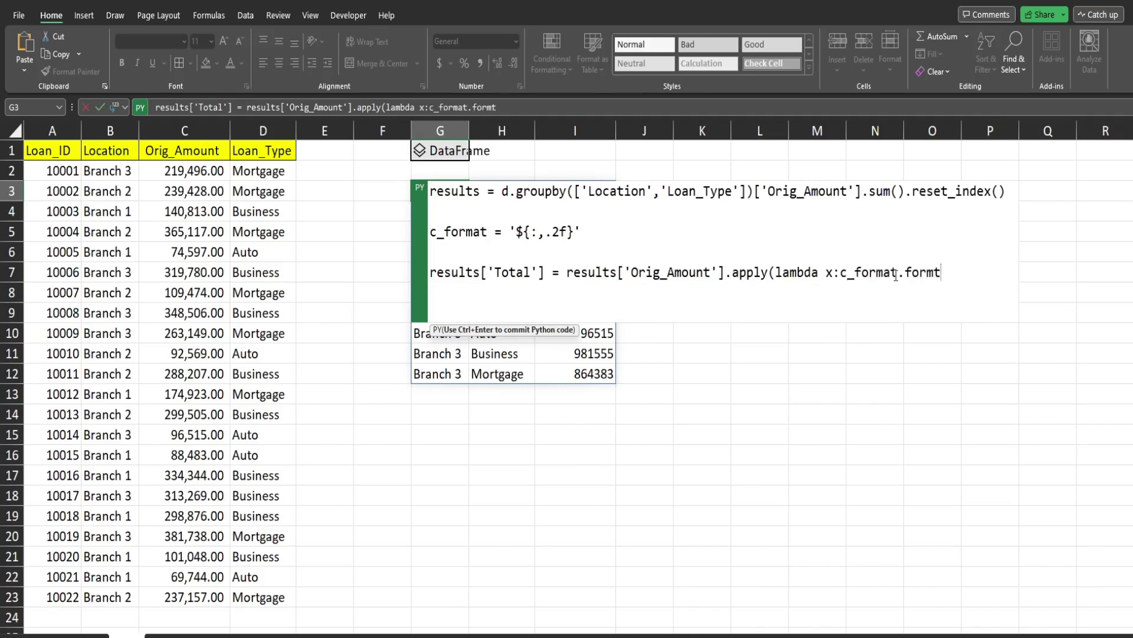
pyautogui.press('BackSpace')
pyautogui.write('at(x))')
pyautogui.moveTo(898, 273); pyautogui.dragTo(841, 273)
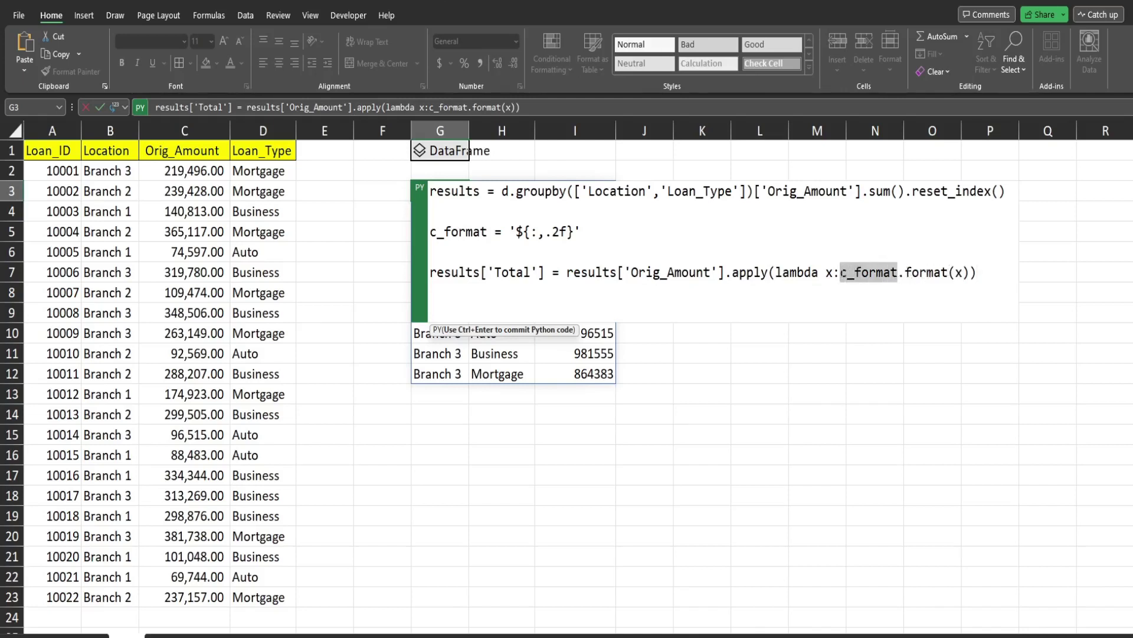
pyautogui.moveTo(587, 232); pyautogui.dragTo(488, 231)
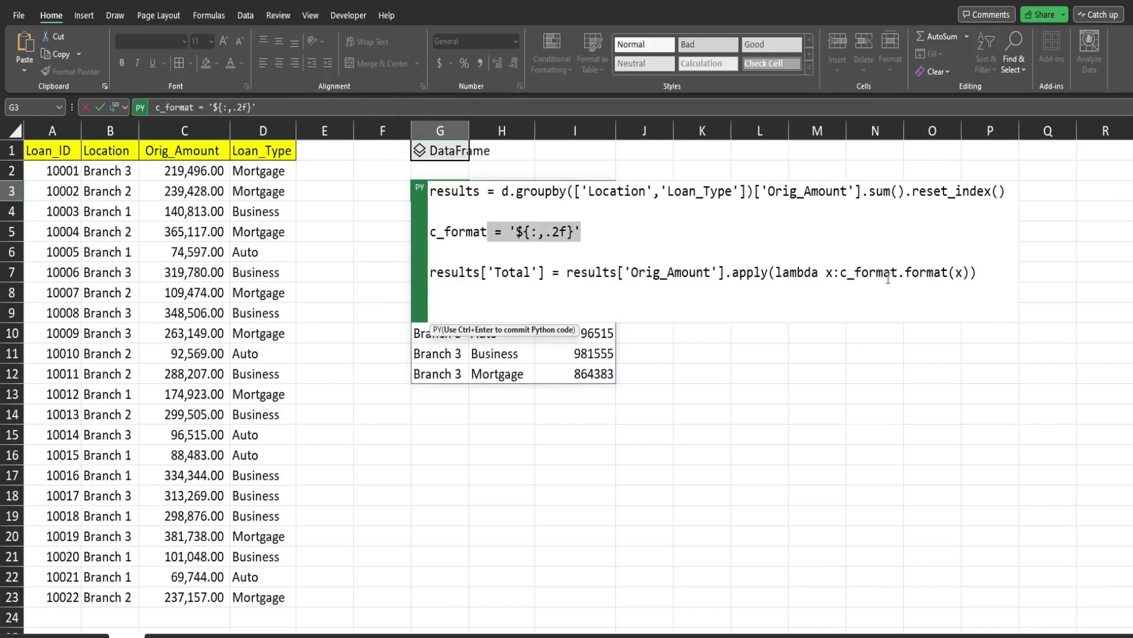
pyautogui.moveTo(718, 273); pyautogui.dragTo(629, 272)
pyautogui.moveTo(546, 273); pyautogui.dragTo(430, 273)
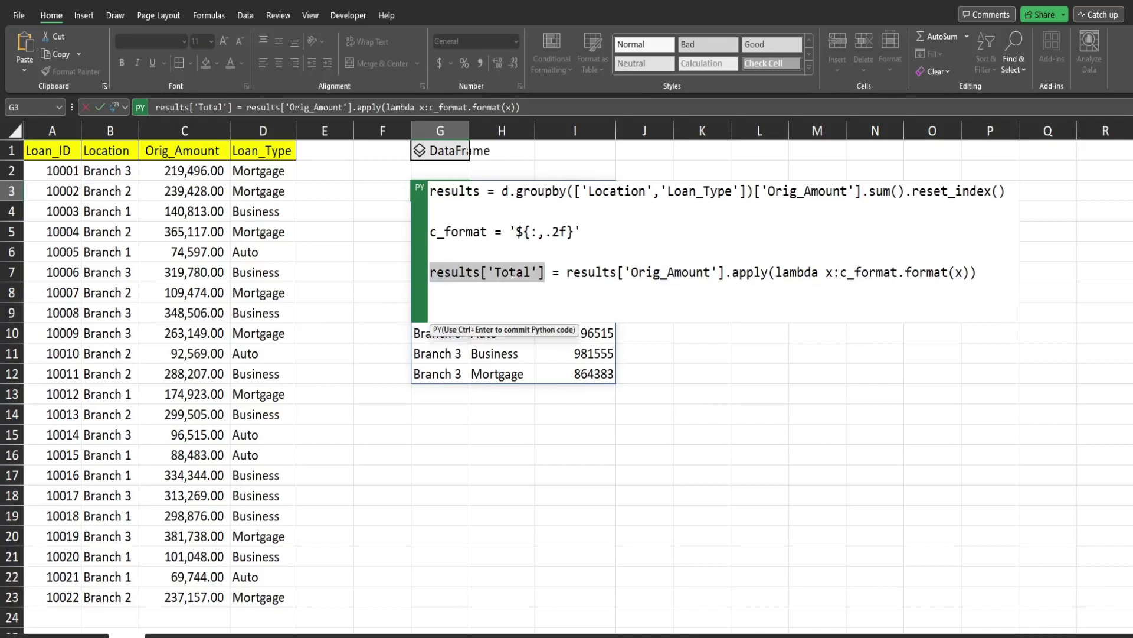
pyautogui.click(988, 277)
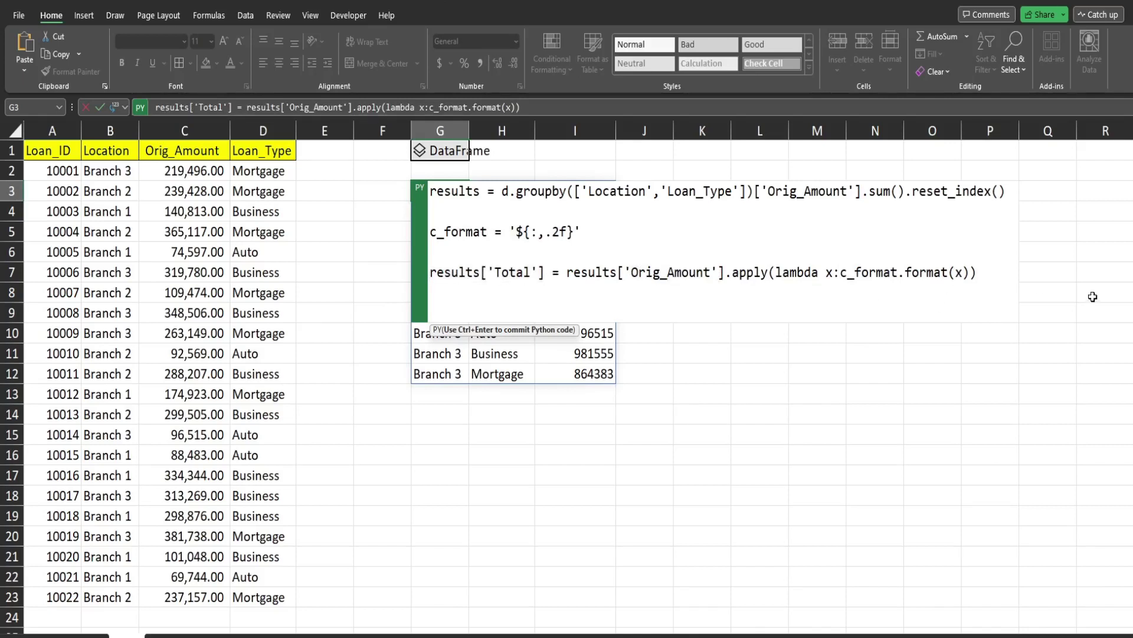
# Step: Add the final line results[['Location','Loan_Type','Total']] and run the G3 code
pyautogui.press('Return')
pyautogui.write('result')
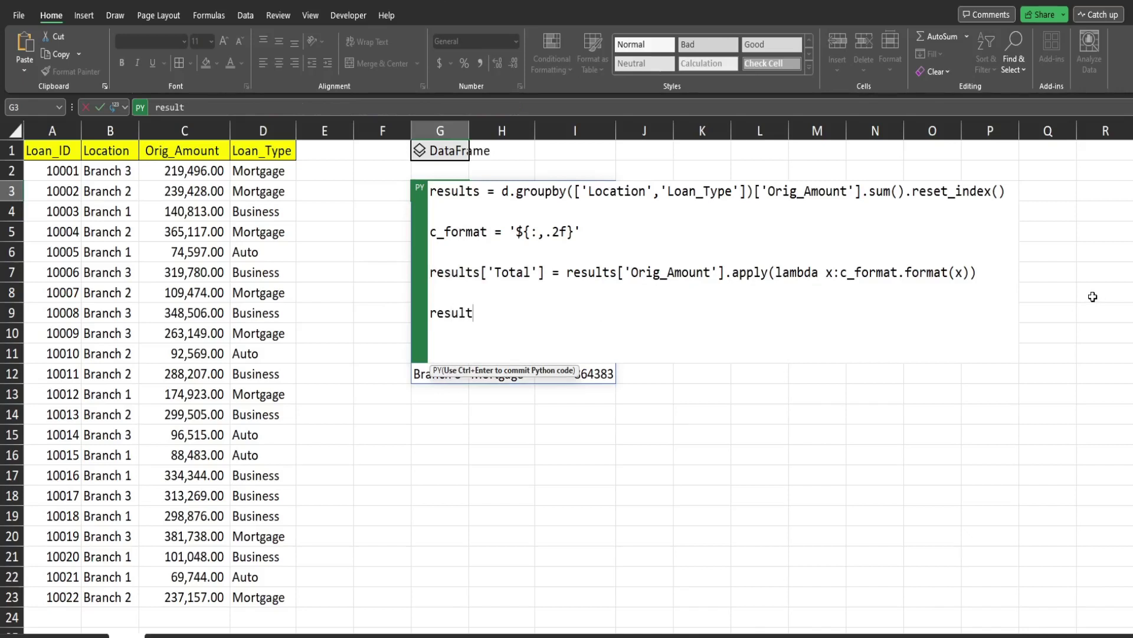
pyautogui.write('s[[')
pyautogui.moveTo(739, 191); pyautogui.dragTo(582, 191)
pyautogui.hotkey('ctrl', 'c')
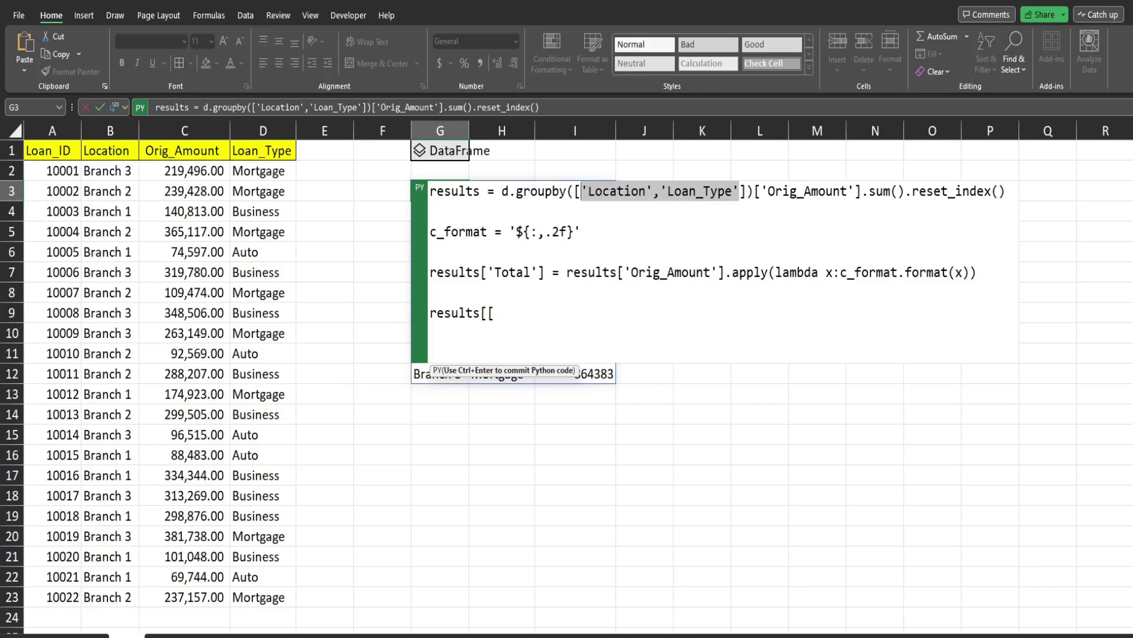
pyautogui.click(513, 314)
pyautogui.hotkey('ctrl', 'v')
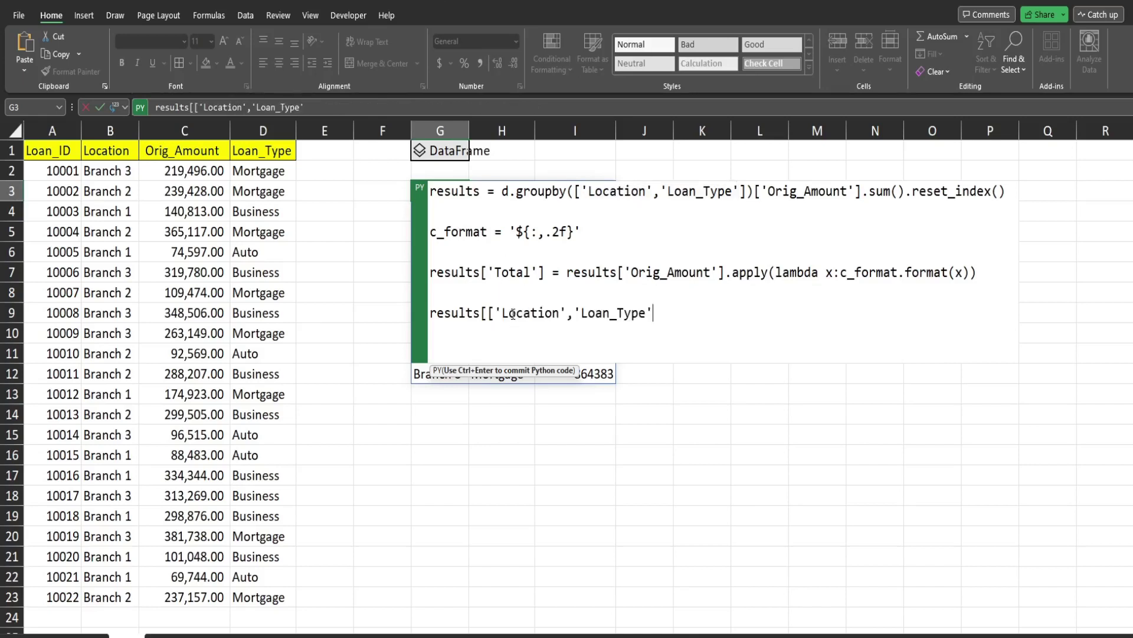
pyautogui.write(",'Total']]")
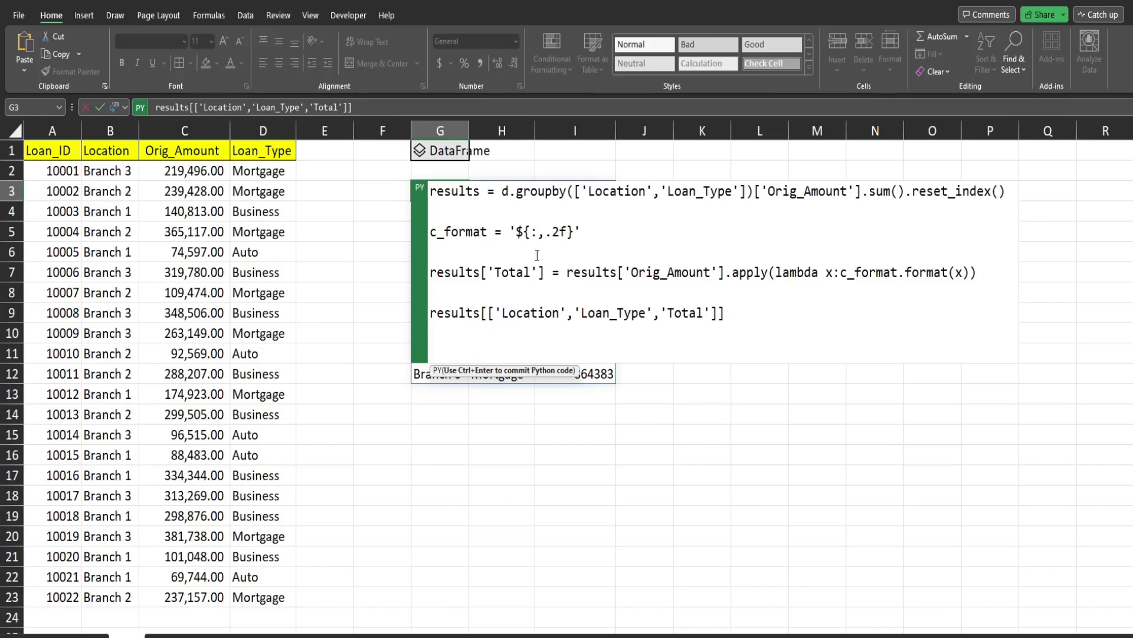
pyautogui.hotkey('ctrl', 'Return')
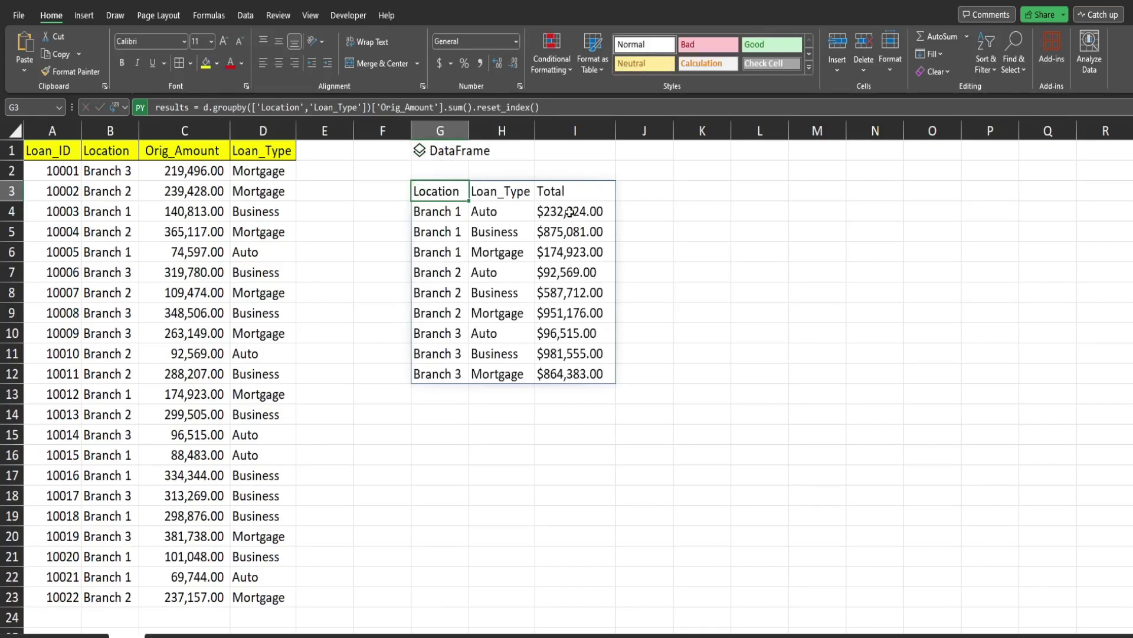
# Step: Review the dollar-formatted Totals and Location/Loan_Type values in G4:I12
pyautogui.moveTo(562, 214); pyautogui.dragTo(551, 378)
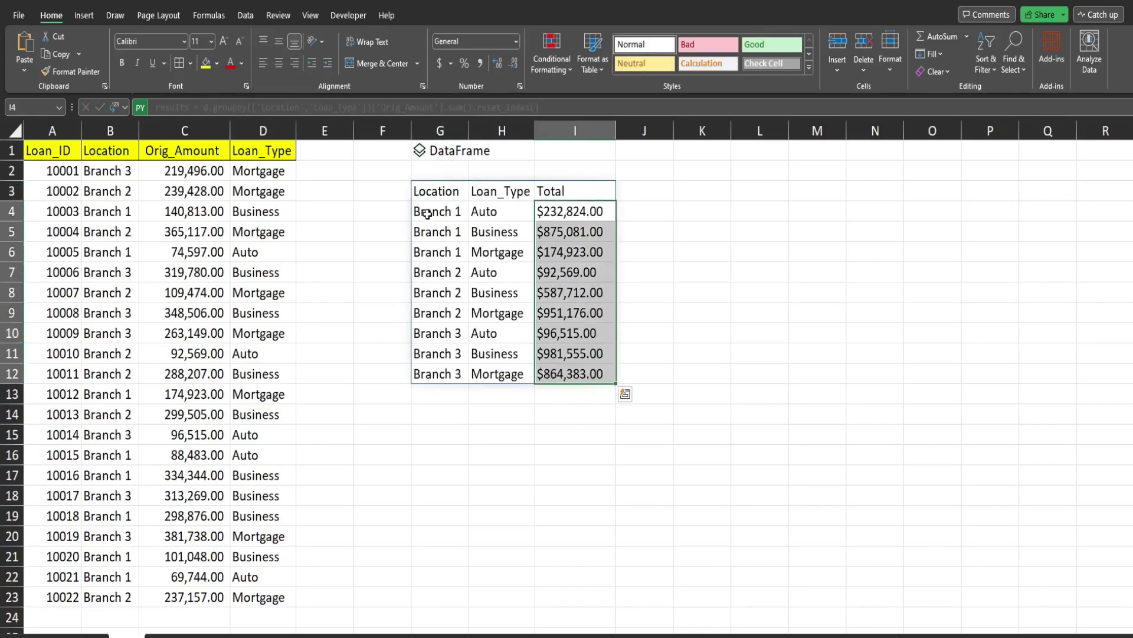
pyautogui.moveTo(426, 212); pyautogui.dragTo(509, 376)
pyautogui.click(703, 354)
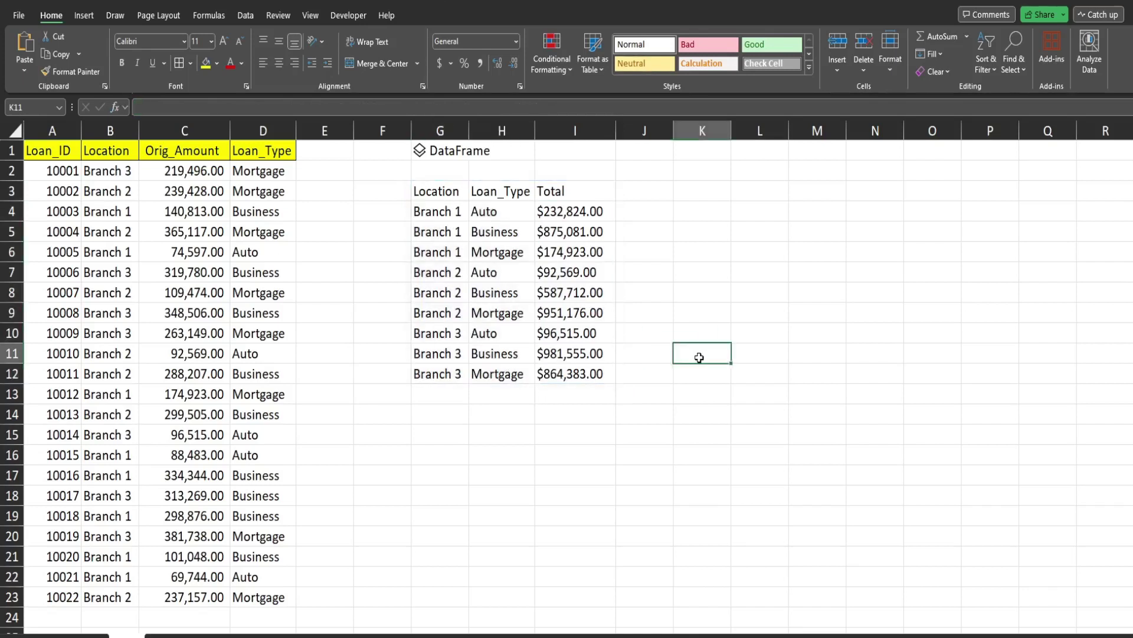